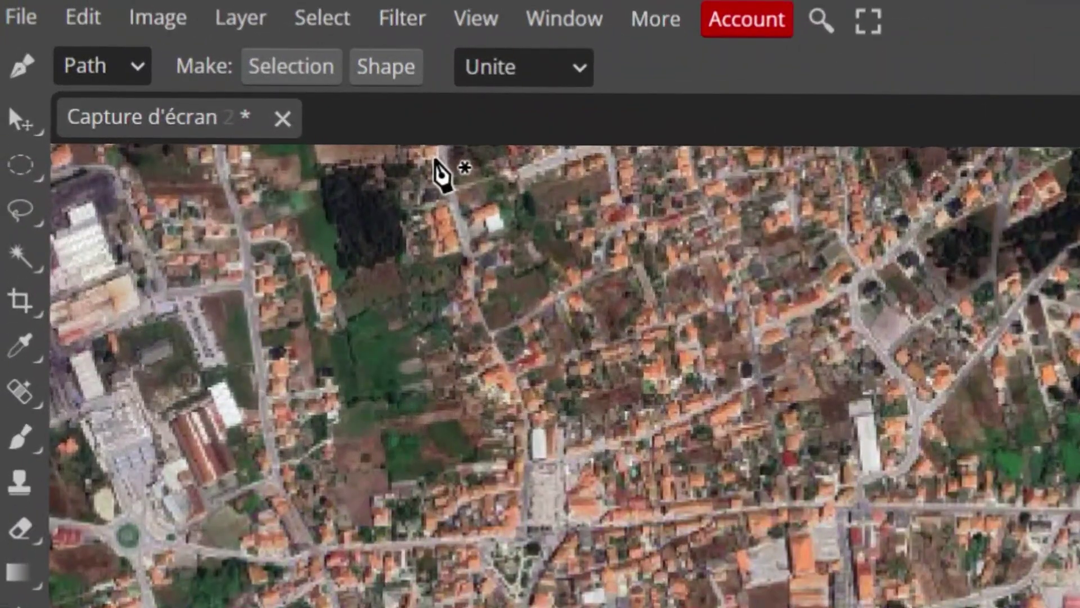
- Export the document's layers as PNG images at 100% quality
key("alt+f")
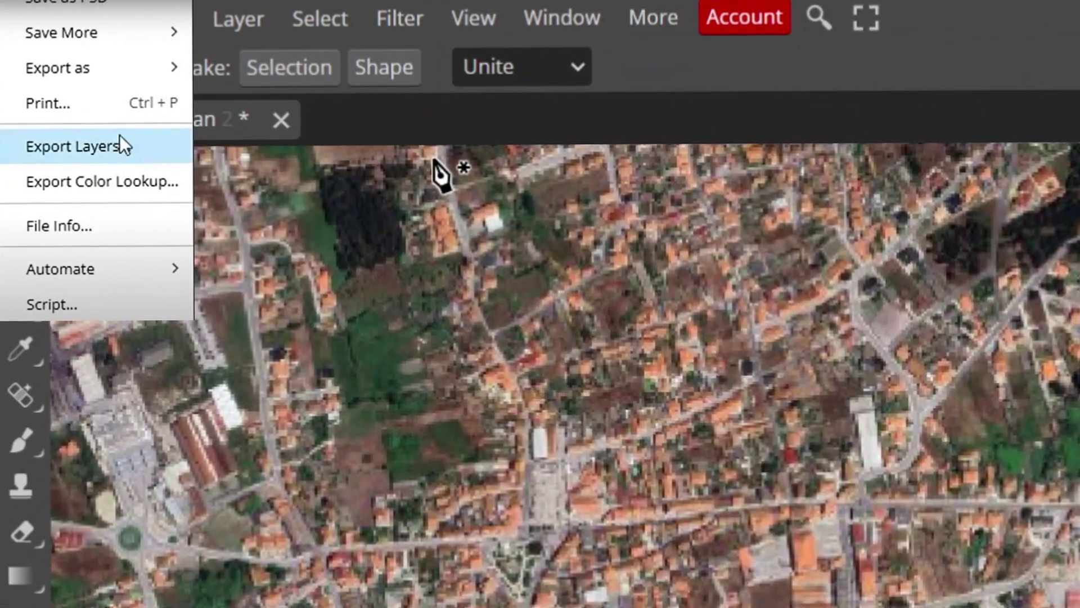
left_click(120, 136)
left_click(245, 231)
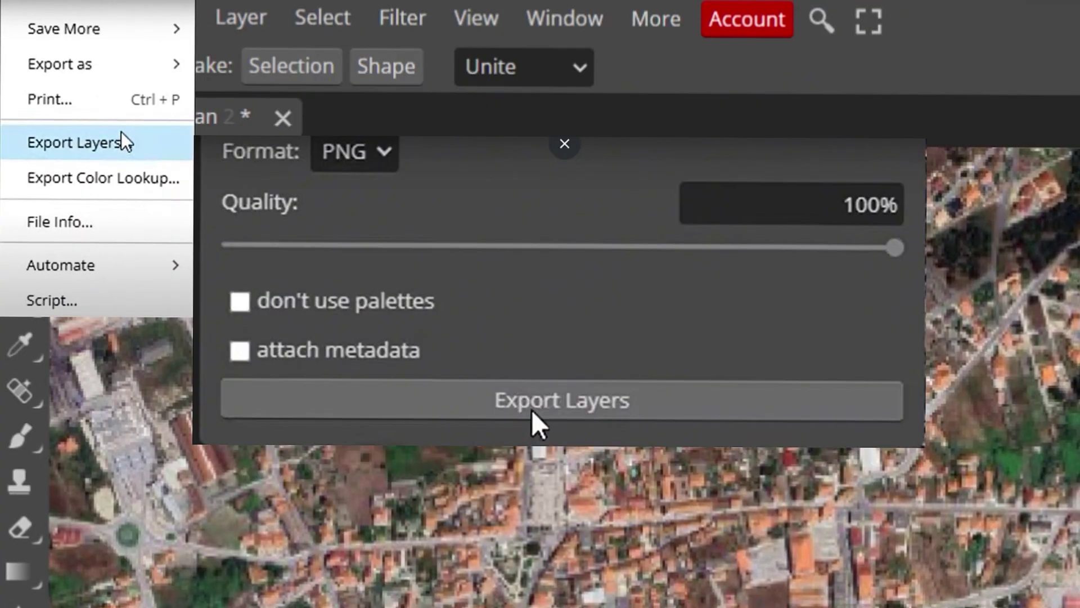
left_click(531, 410)
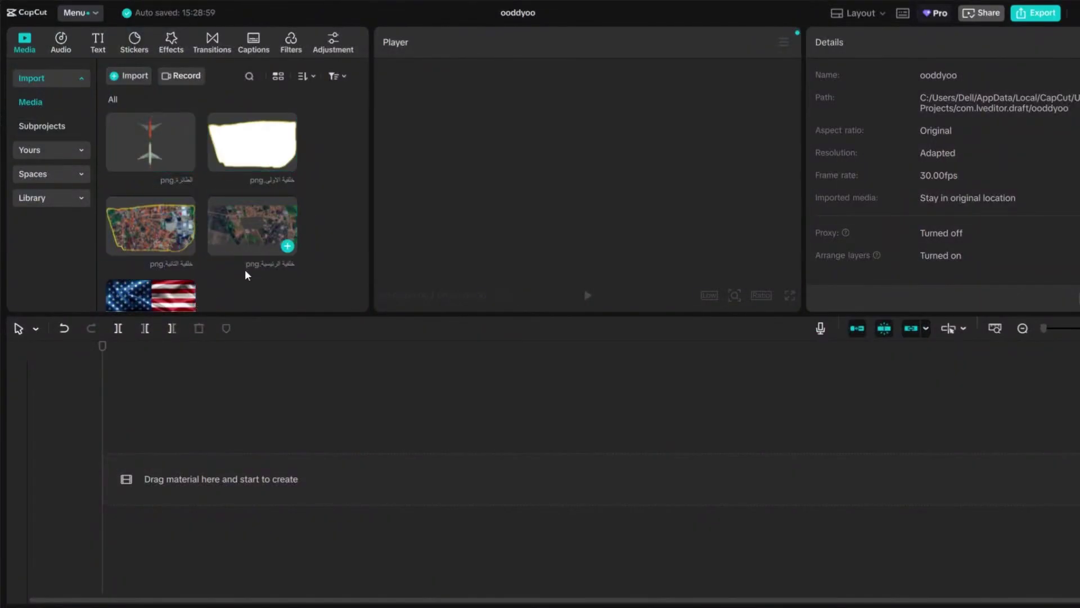
- In CapCut, add the cut-out main map and the outlined district image to the timeline, with the district layer beneath the map
left_click_drag(251, 396, 198, 471)
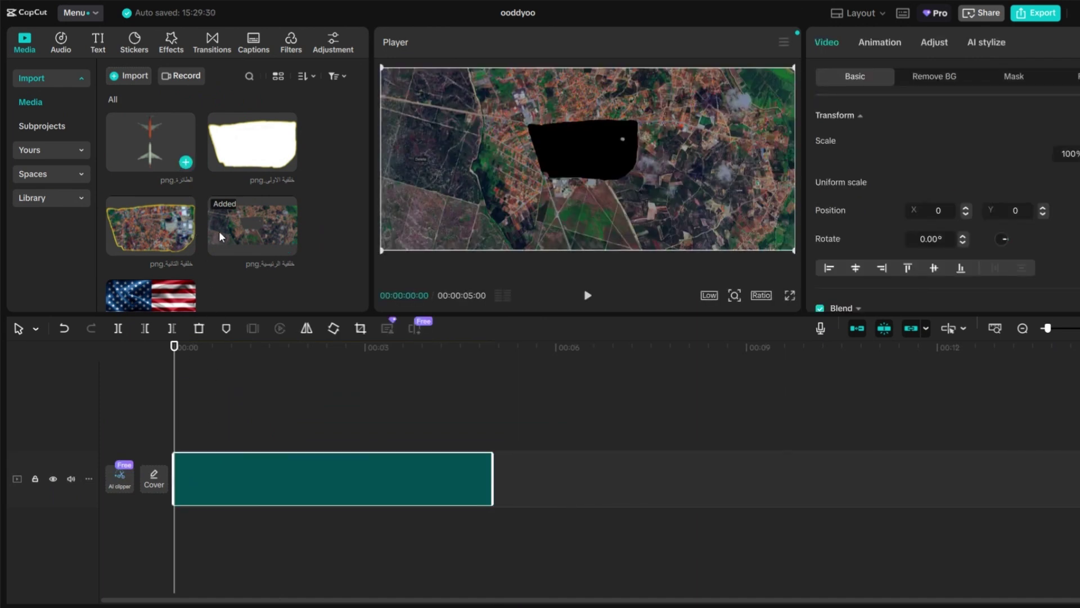
left_click_drag(266, 391, 176, 427)
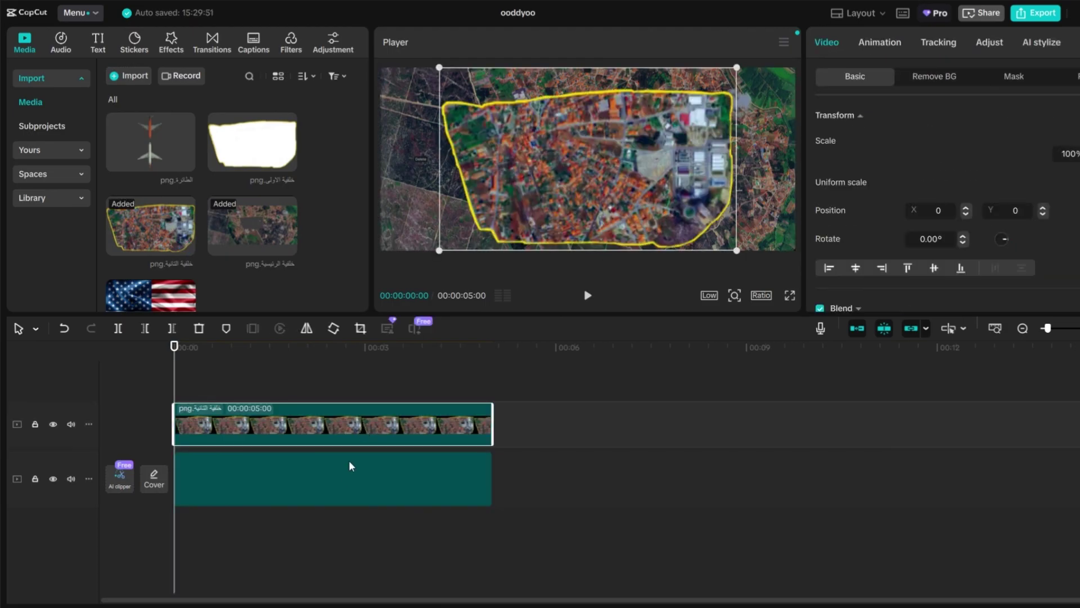
left_click_drag(349, 466, 340, 503)
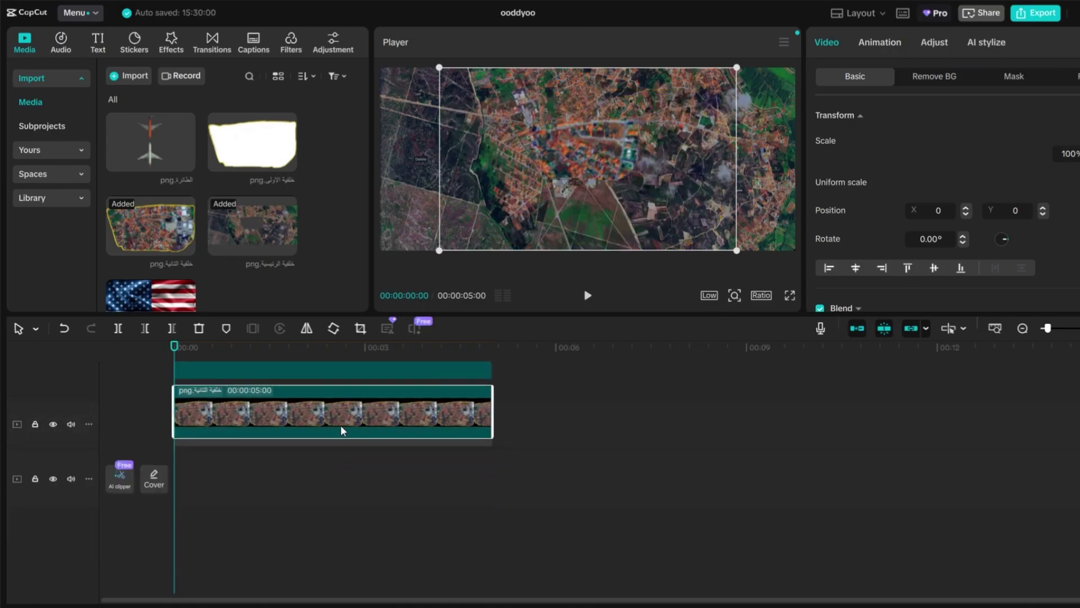
- Scale the outlined district image to 38% and fit it into the map's cut-out, checking it in full screen
left_click_drag(722, 237, 618, 176)
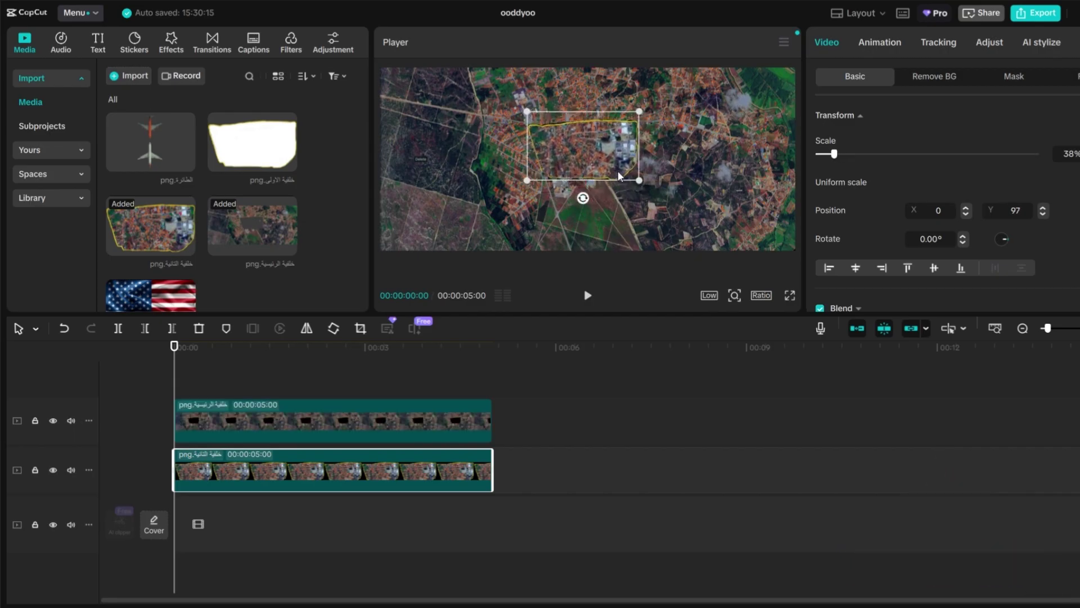
left_click(790, 295)
key("Escape")
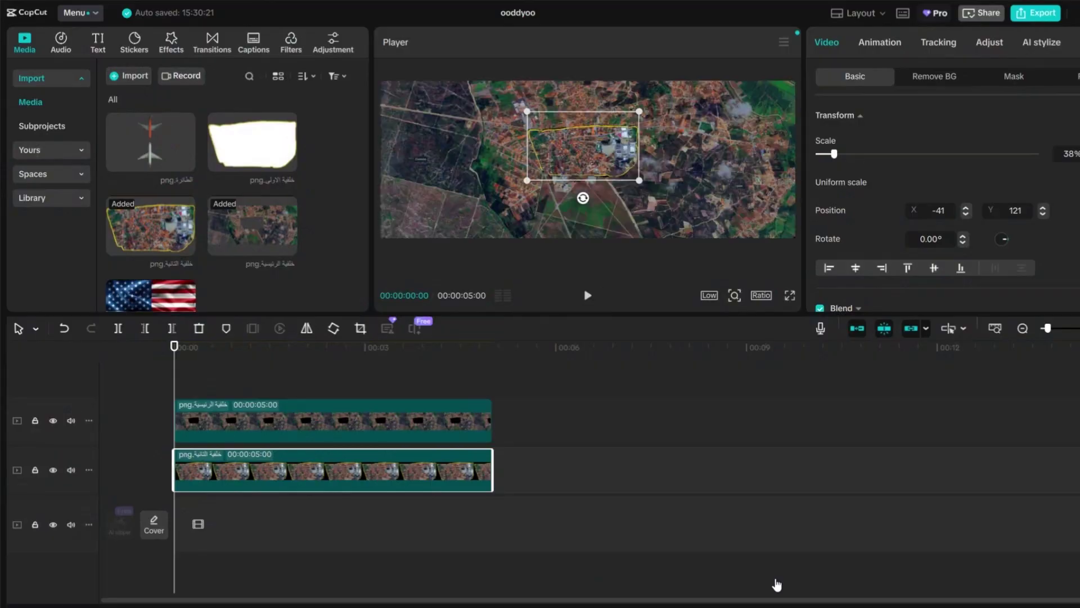
- Add the white district shape to the timeline as the lowest image layer, beneath the outlined district clip
left_click(229, 384)
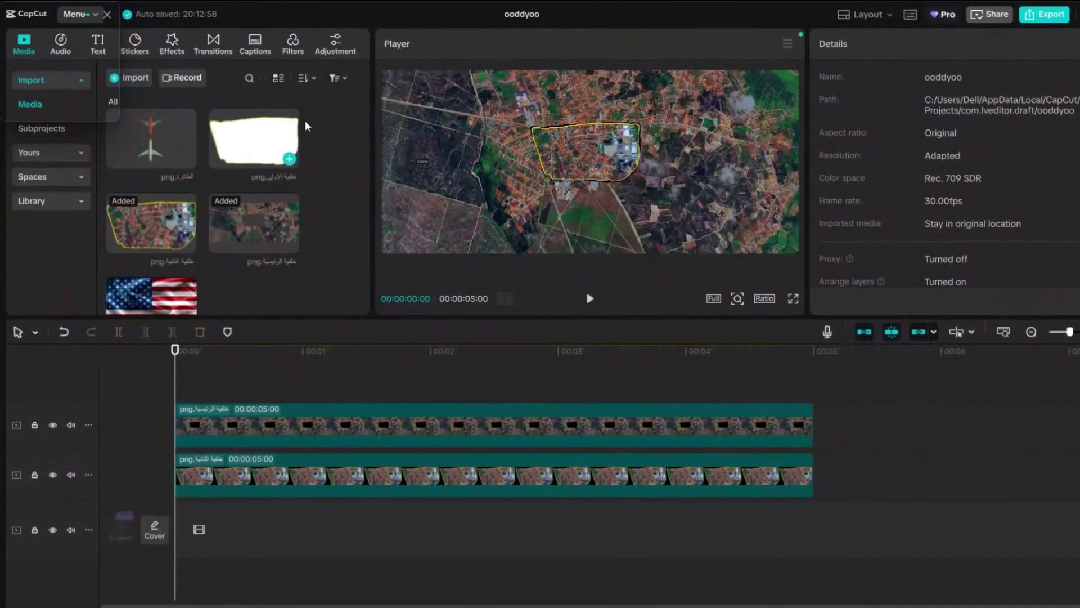
left_click_drag(285, 158, 194, 498)
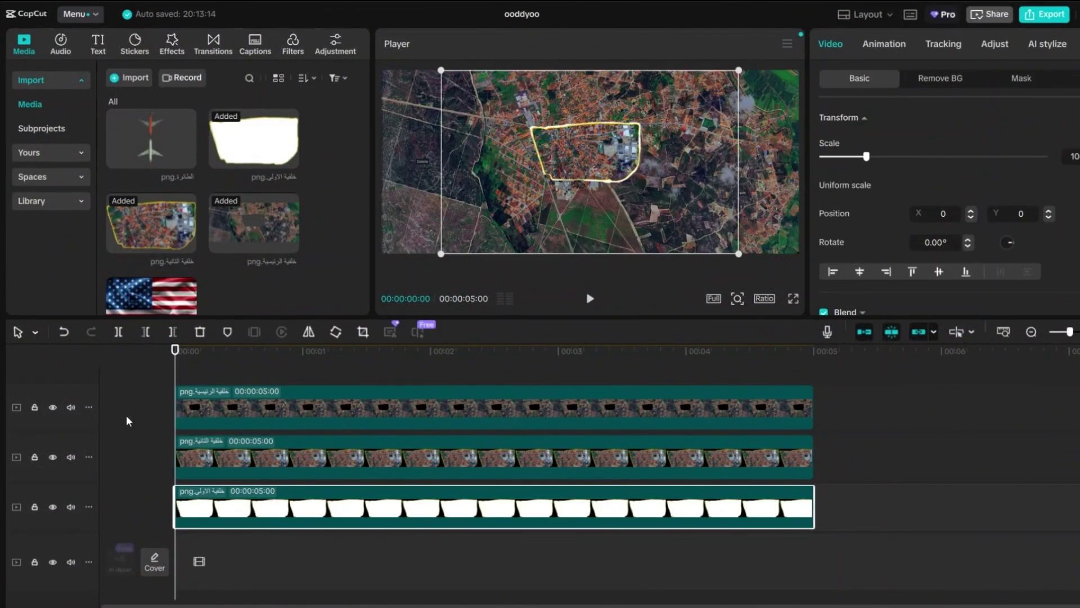
left_click(163, 369)
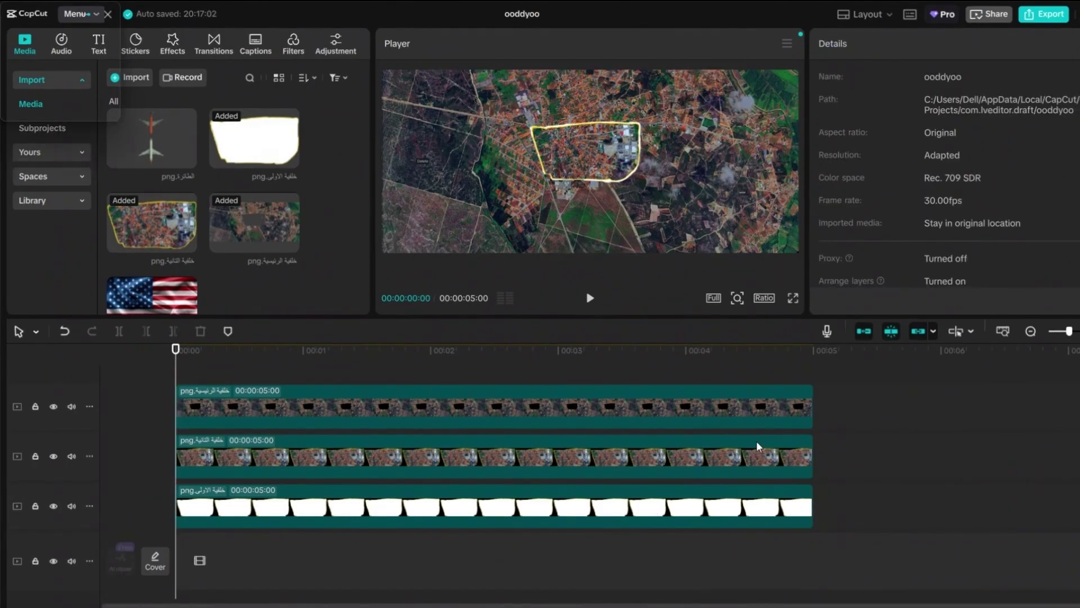
- Turn the main map clip black and white with minimum saturation and darken it by lowering its exposure
left_click(754, 408)
left_click(994, 44)
scroll(945, 174, "down", 3)
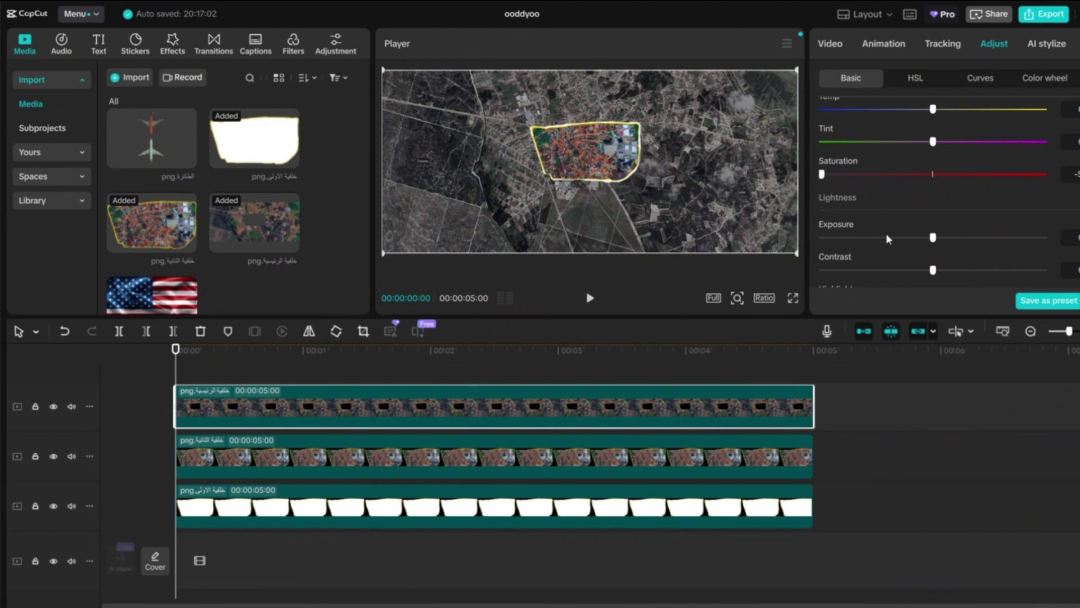
left_click_drag(933, 239, 914, 239)
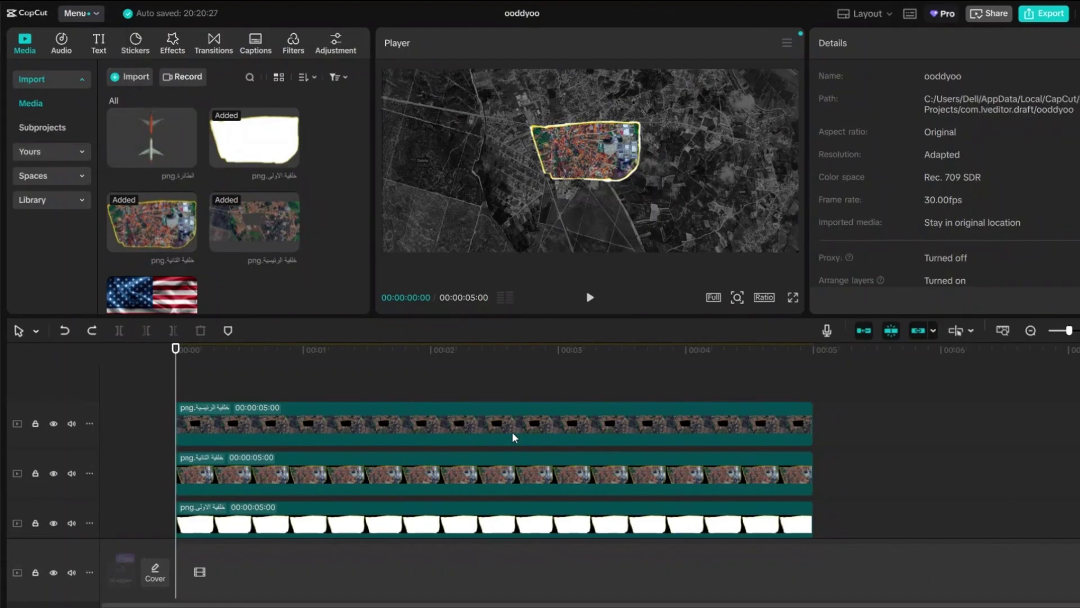
- Copy the main map clip's attributes and paste them onto the outlined district clip
left_click(513, 437)
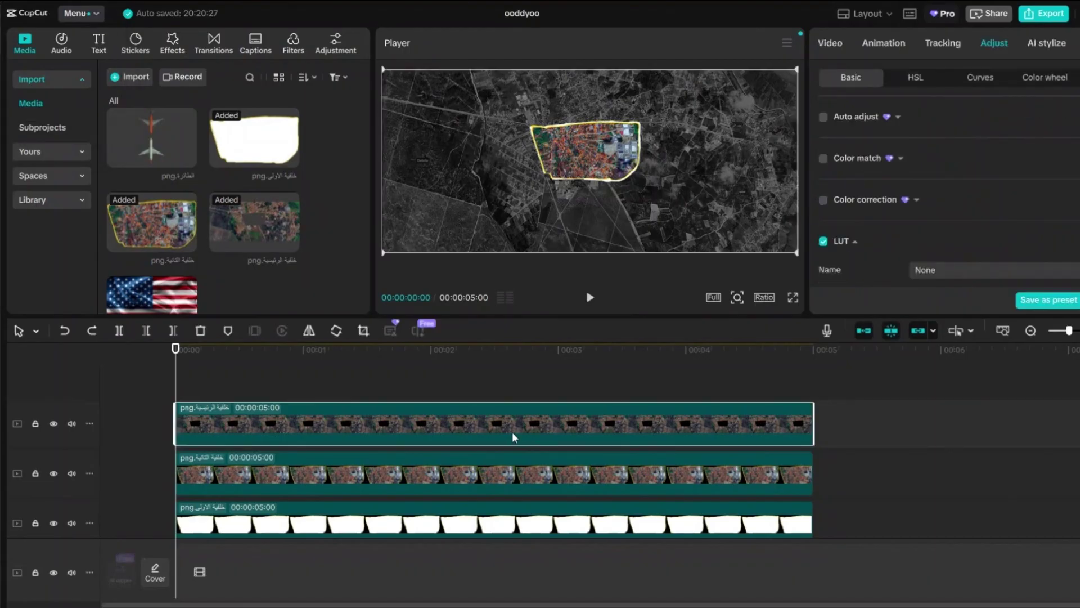
right_click(513, 433)
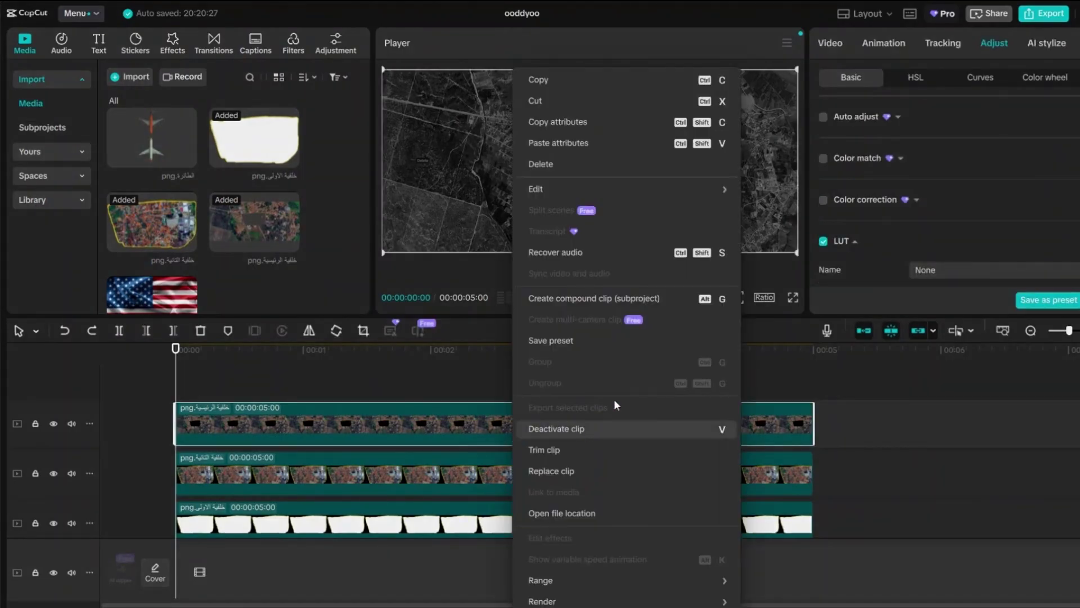
left_click(644, 119)
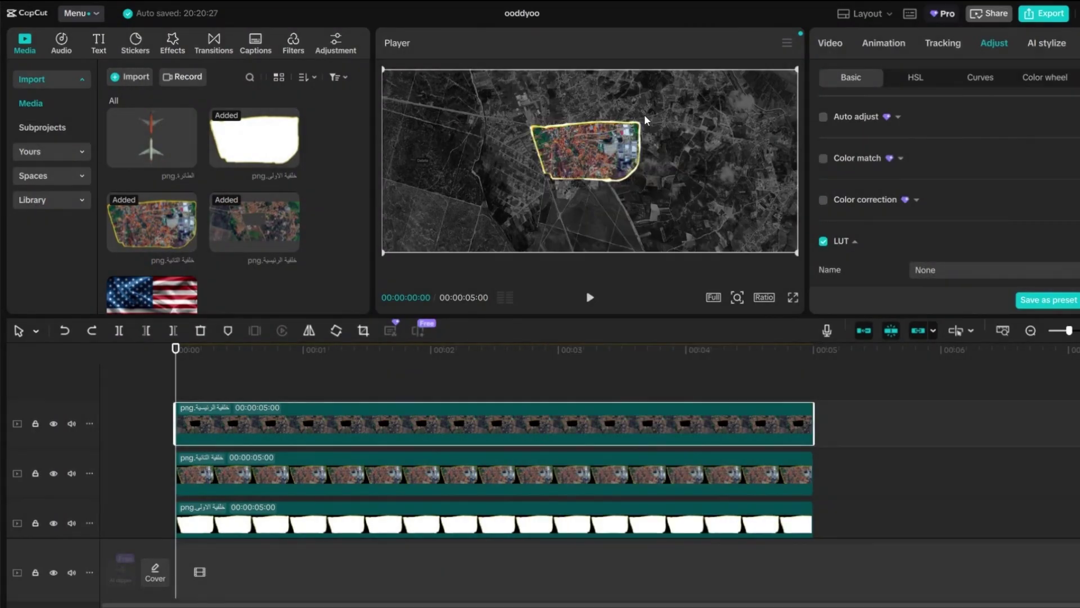
left_click(559, 468)
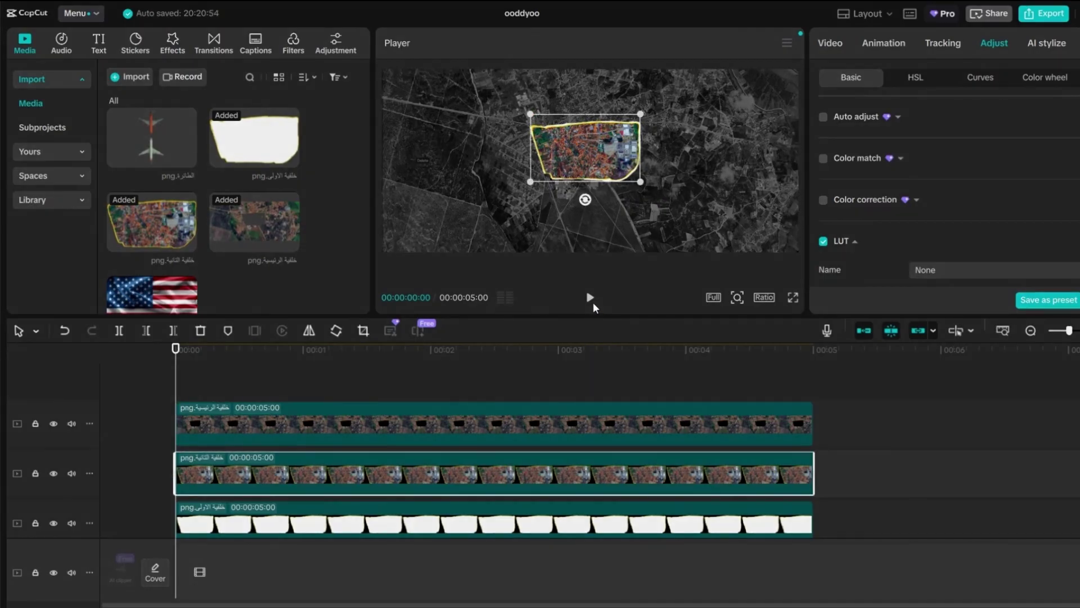
right_click(593, 302)
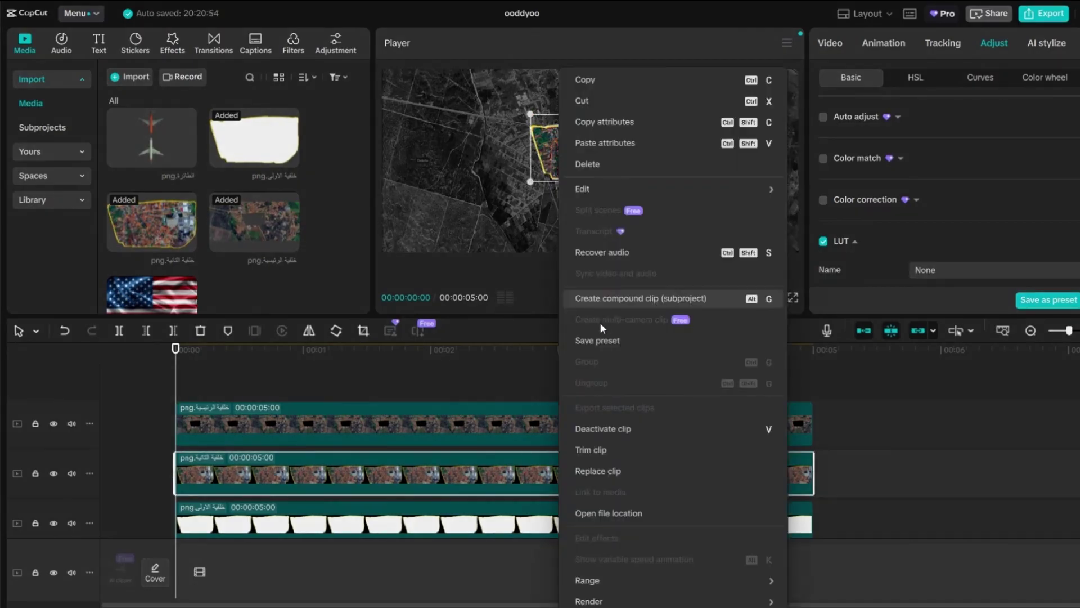
left_click(662, 142)
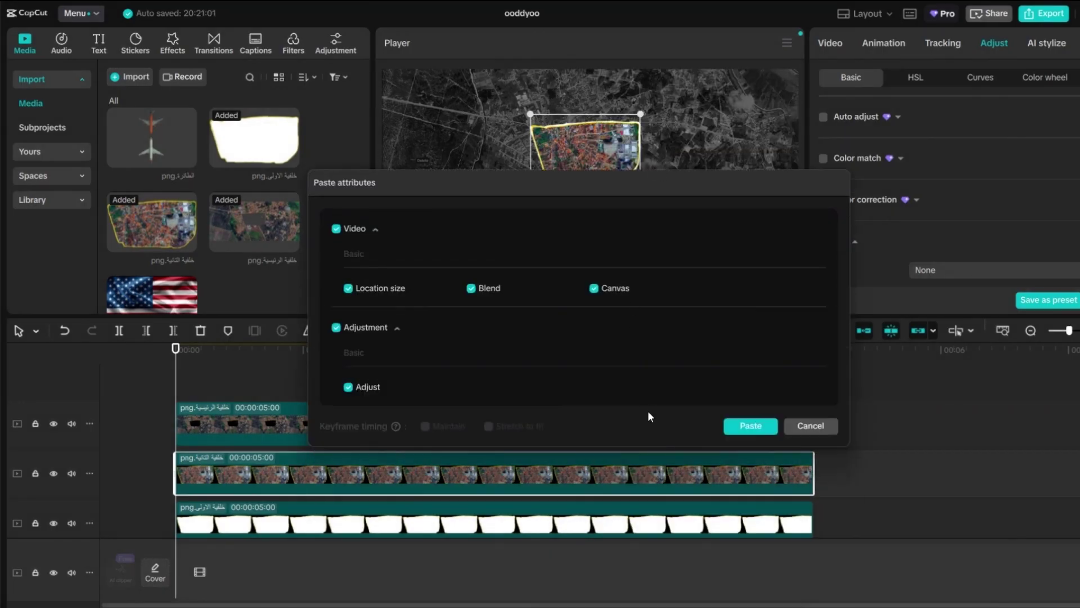
left_click(752, 425)
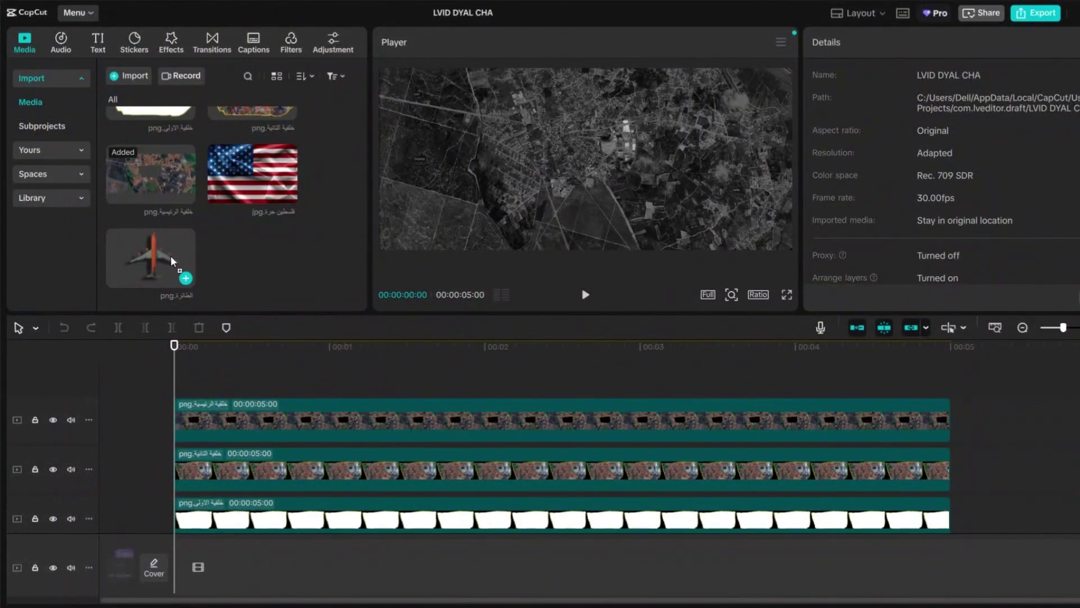
- Add the airplane image as the top layer from the start of the timeline and scale it to 66%
left_click_drag(152, 259, 179, 384)
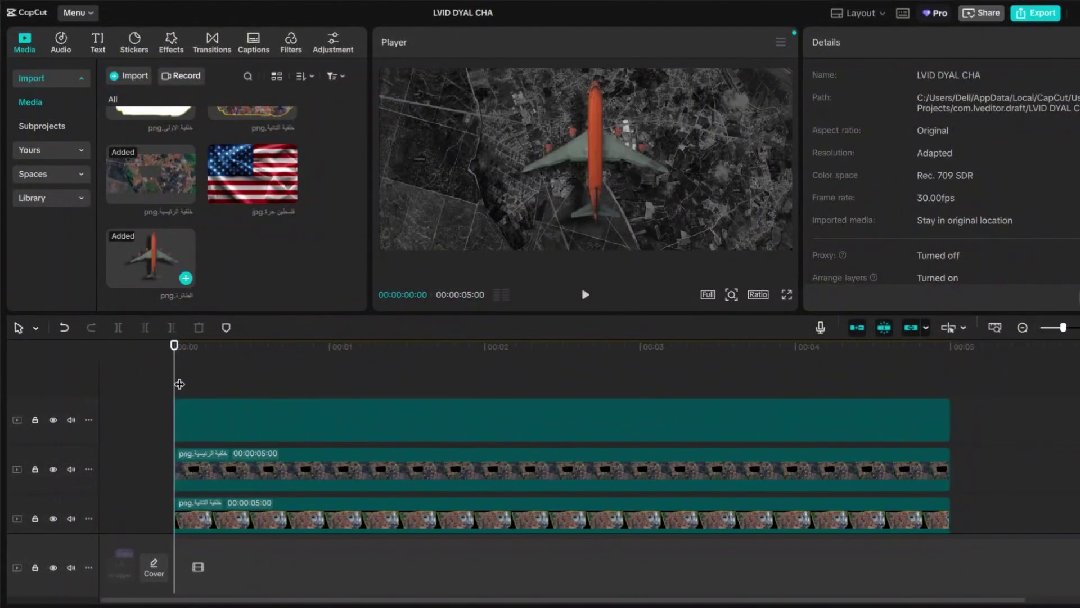
left_click(706, 418)
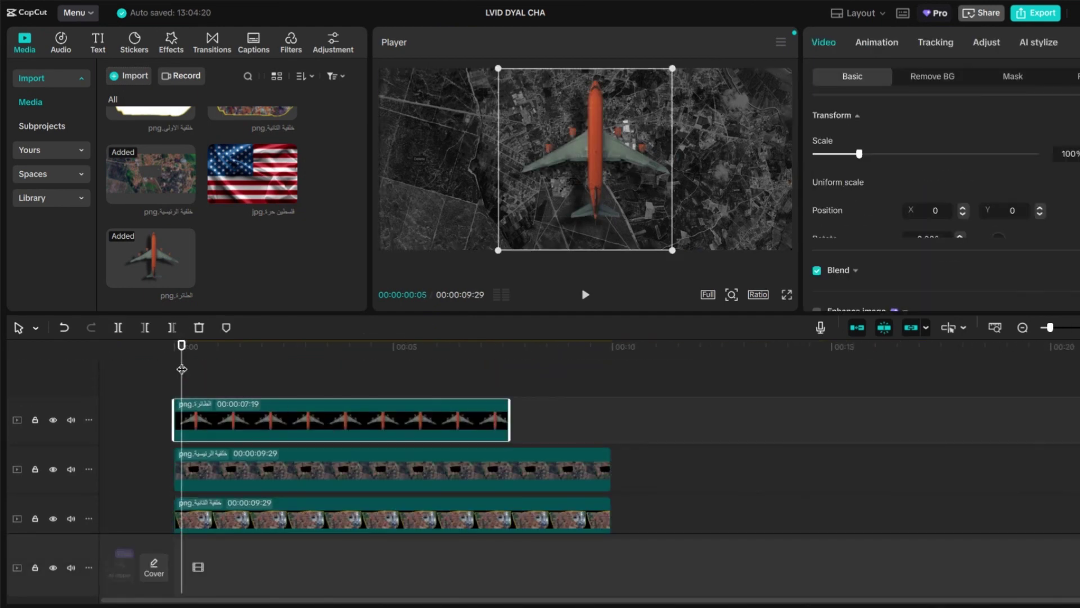
left_click_drag(676, 249, 629, 217)
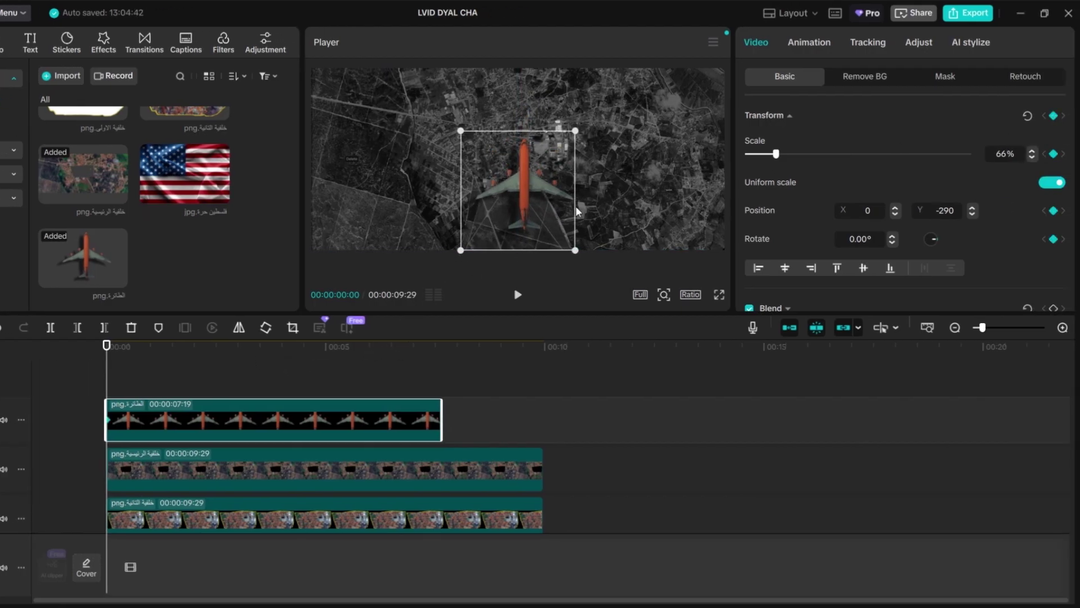
- Keyframe the airplane to fly from below the frame at Y -1337 to above the frame at 00:00:04:29, and preview the flight
left_click_drag(577, 211, 523, 315)
left_click(145, 366)
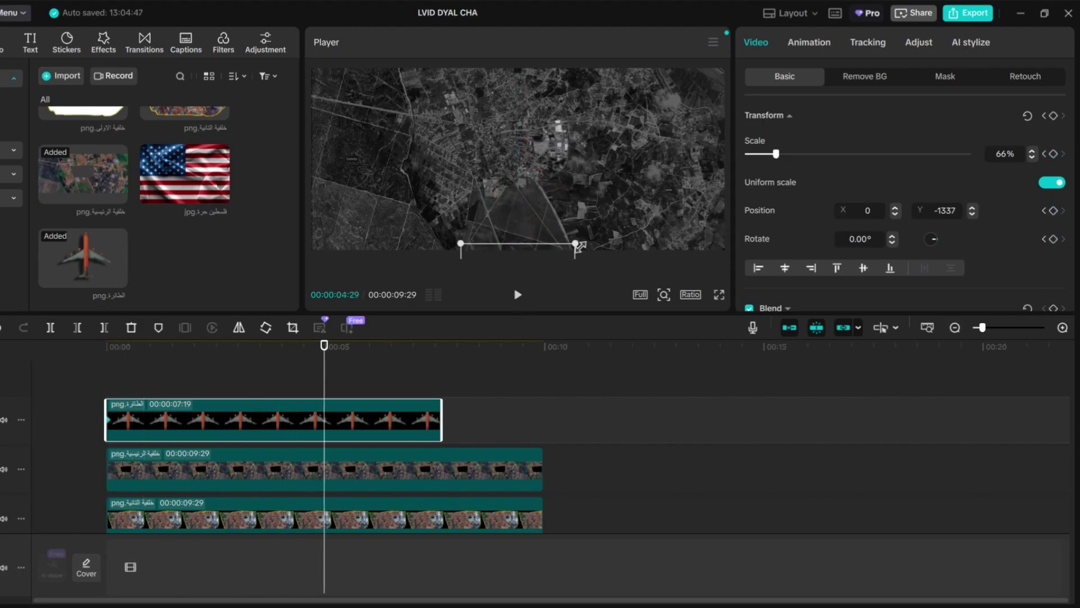
left_click_drag(557, 243, 560, 53)
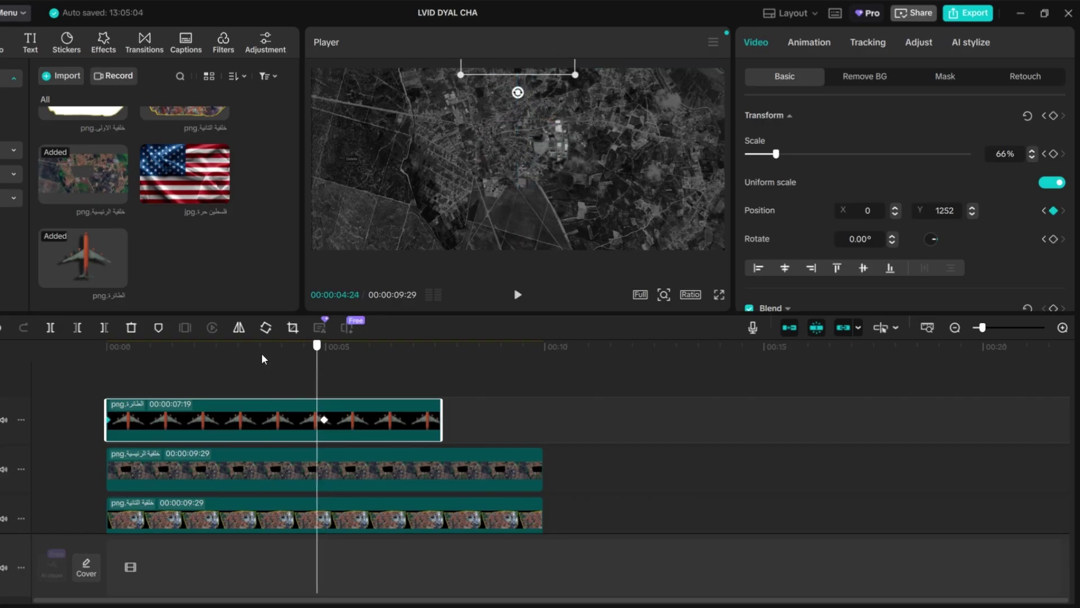
key("Home")
left_click(516, 294)
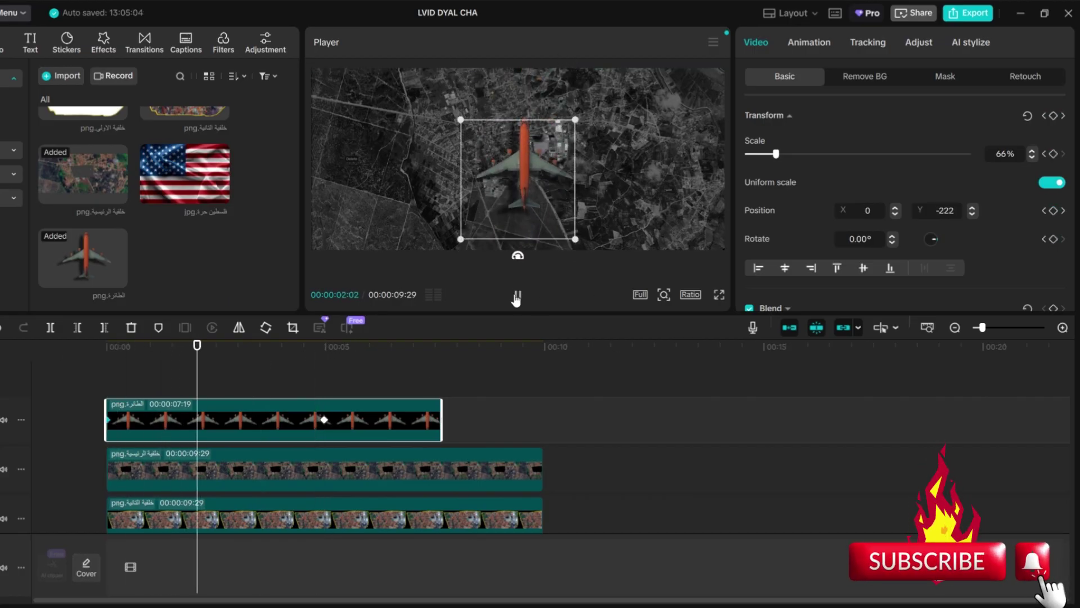
left_click(517, 295)
left_click(265, 388)
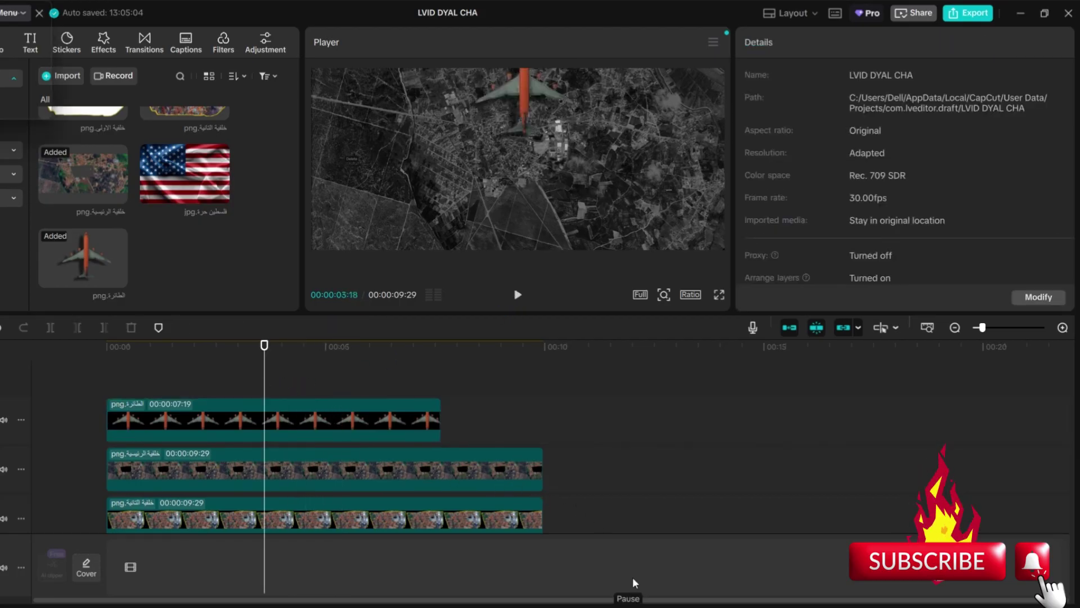
- Trim the end of the airplane clip to its last keyframe for a duration of 00:00:05:00
left_click(427, 419)
left_click_drag(438, 420, 338, 413)
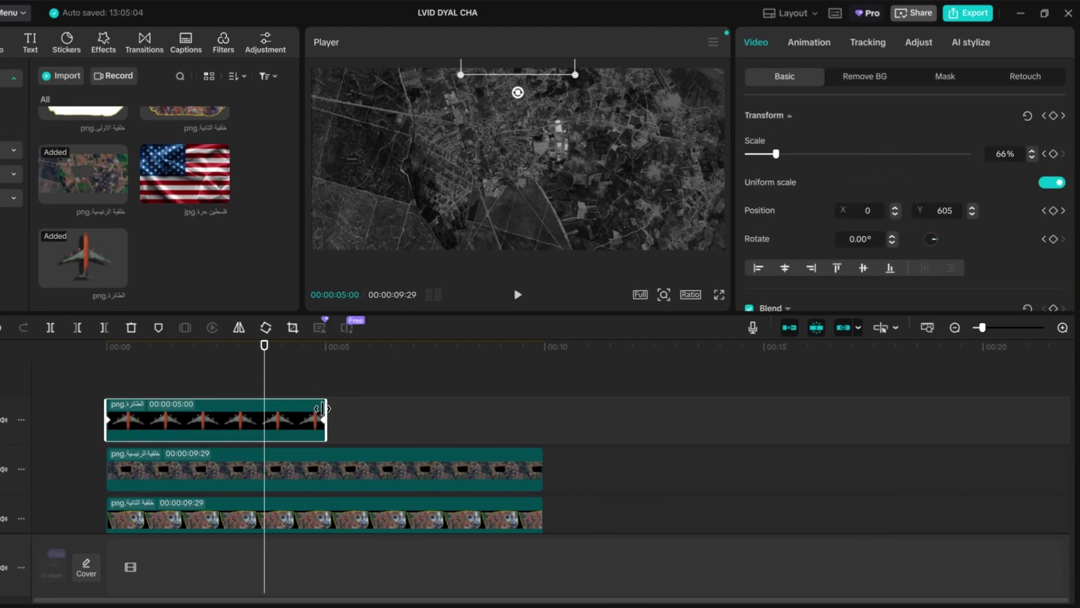
left_click(232, 368)
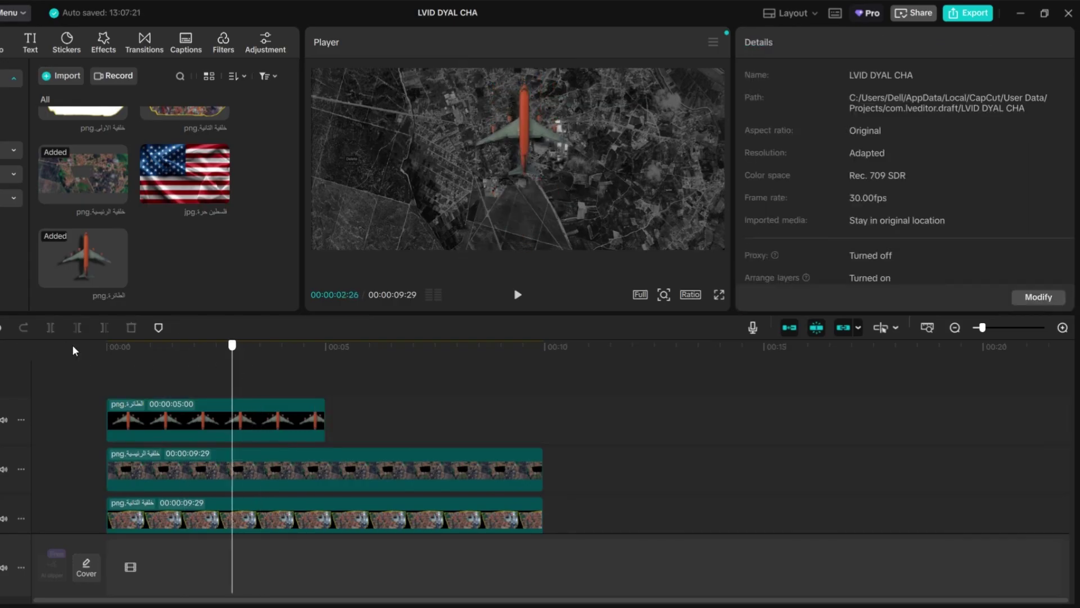
- Add a second airplane on a new top layer, scaled to 58% and starting at X -966, Y -1204 below the frame
key("Home")
left_click_drag(84, 281, 135, 388)
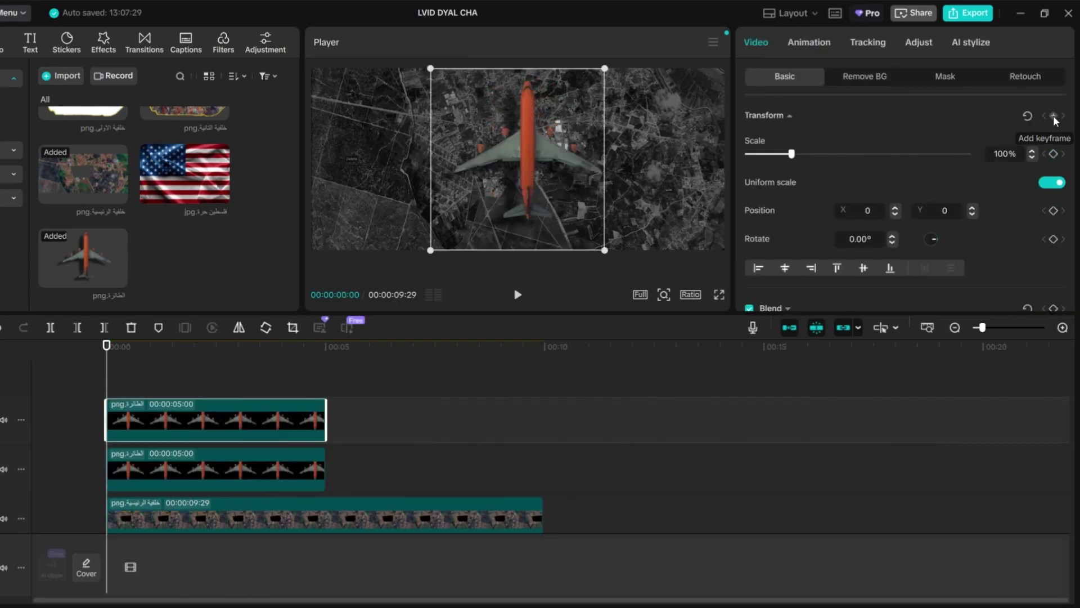
left_click_drag(604, 250, 413, 299)
- Keyframe the second airplane to fly up out of the frame by the end of its clip, and preview both flights
left_click_drag(109, 356, 325, 398)
left_click_drag(422, 255, 419, 75)
left_click(298, 380)
left_click(106, 386)
key("space")
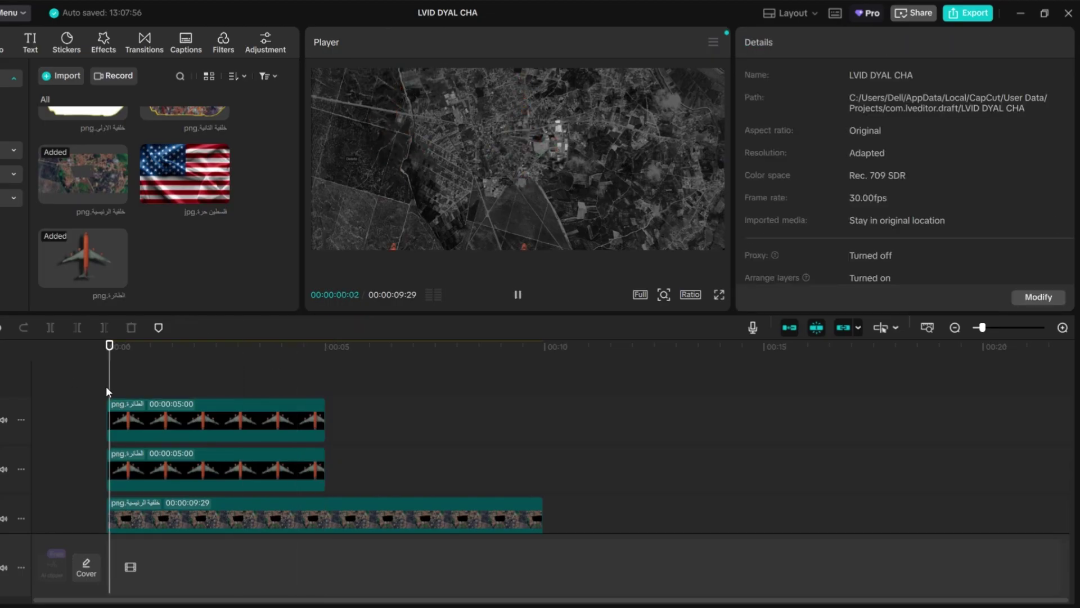
key("space")
- Enlarge the first airplane to about 93% at its starting keyframe and play the result
left_click(242, 455)
key("Home")
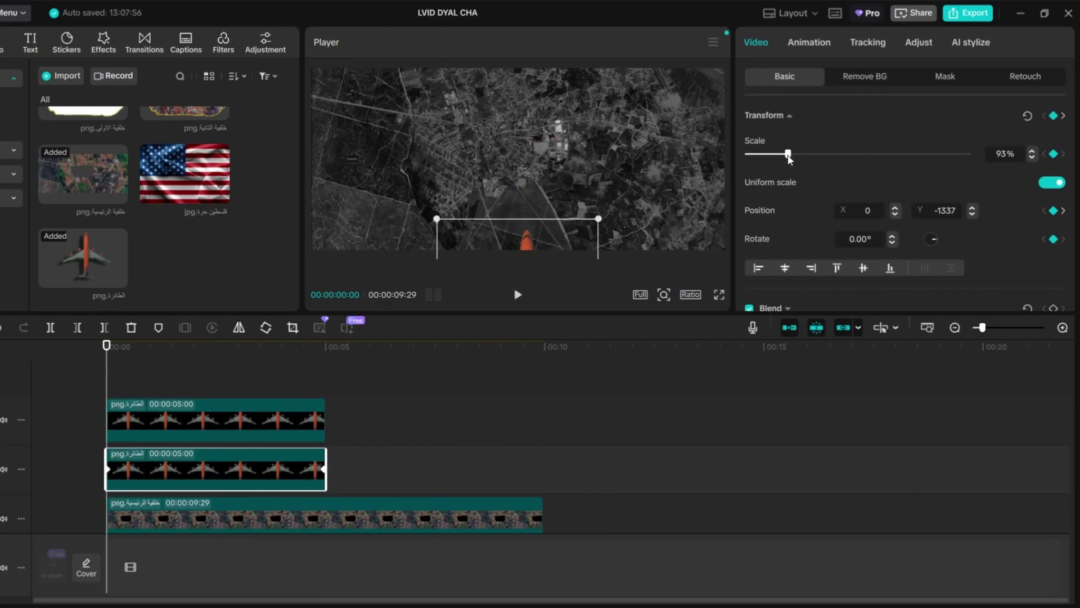
key("space")
- Delay the second airplane's clip to start about one second into the timeline, and preview the staggered flights
left_click_drag(177, 419, 217, 374)
left_click(107, 360)
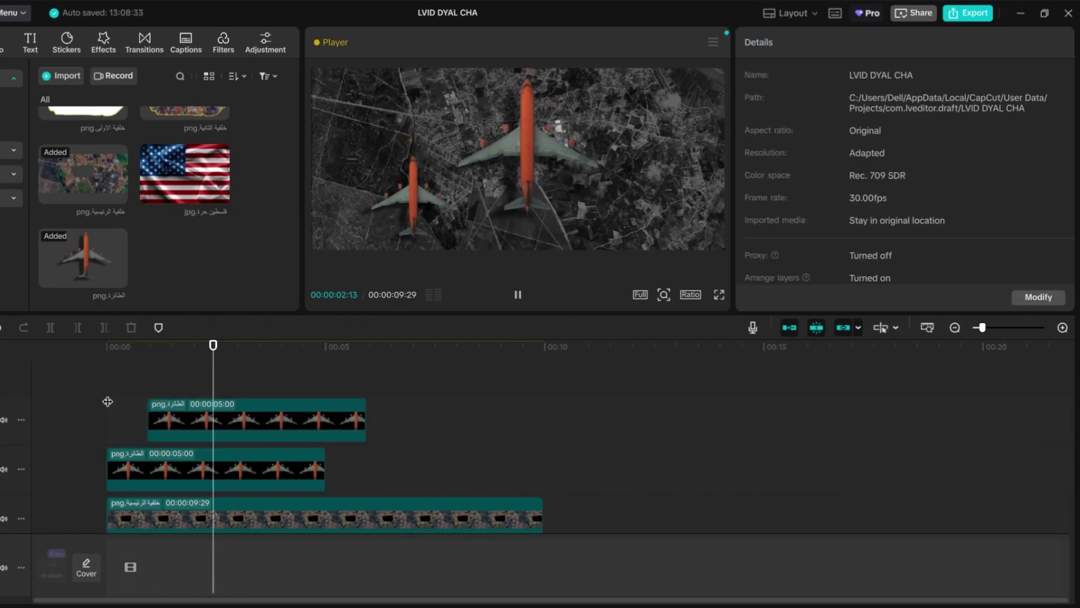
key("space")
- Convert each of the two airplane clips into its own compound clip
left_click(362, 426)
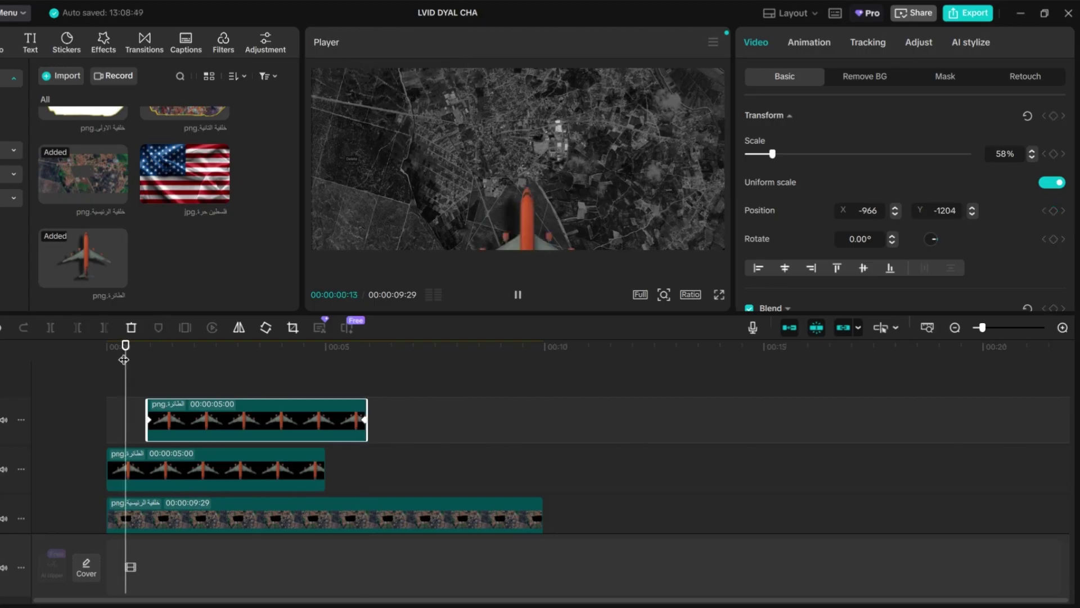
left_click(106, 346)
right_click(219, 431)
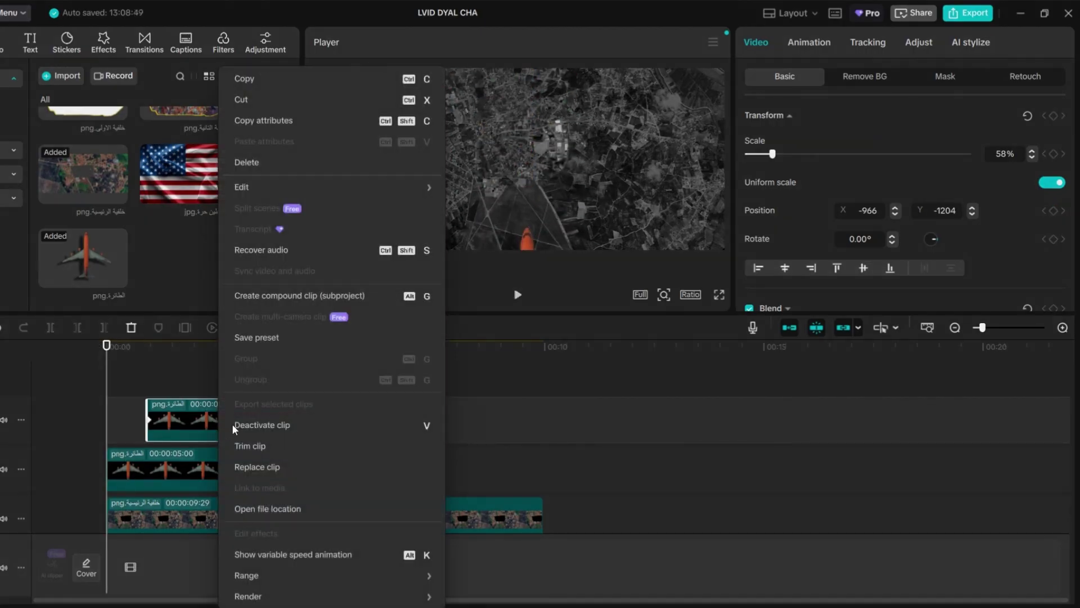
left_click(358, 295)
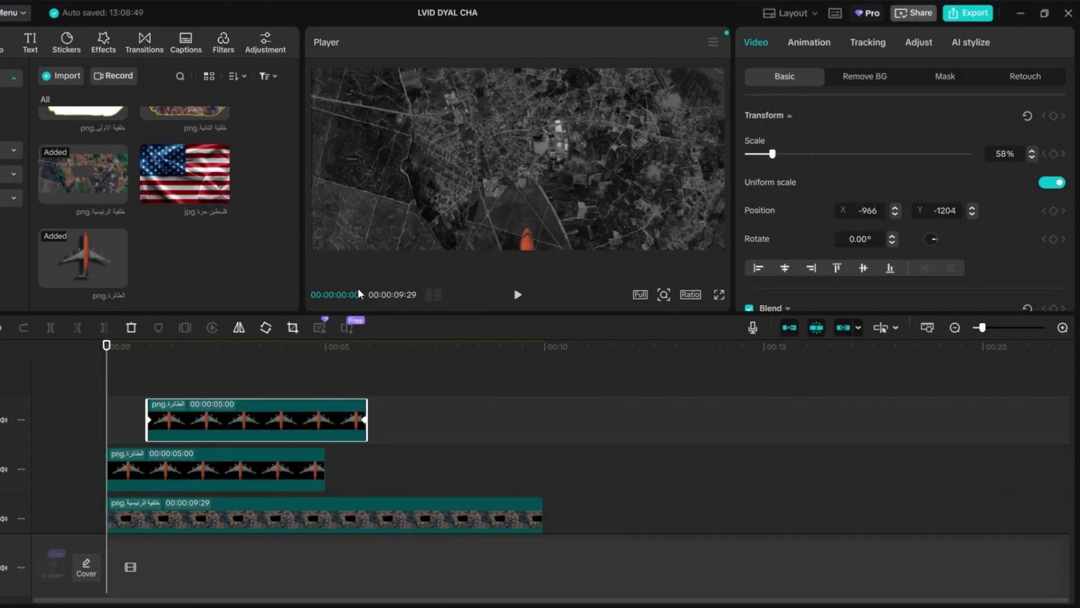
left_click(200, 475)
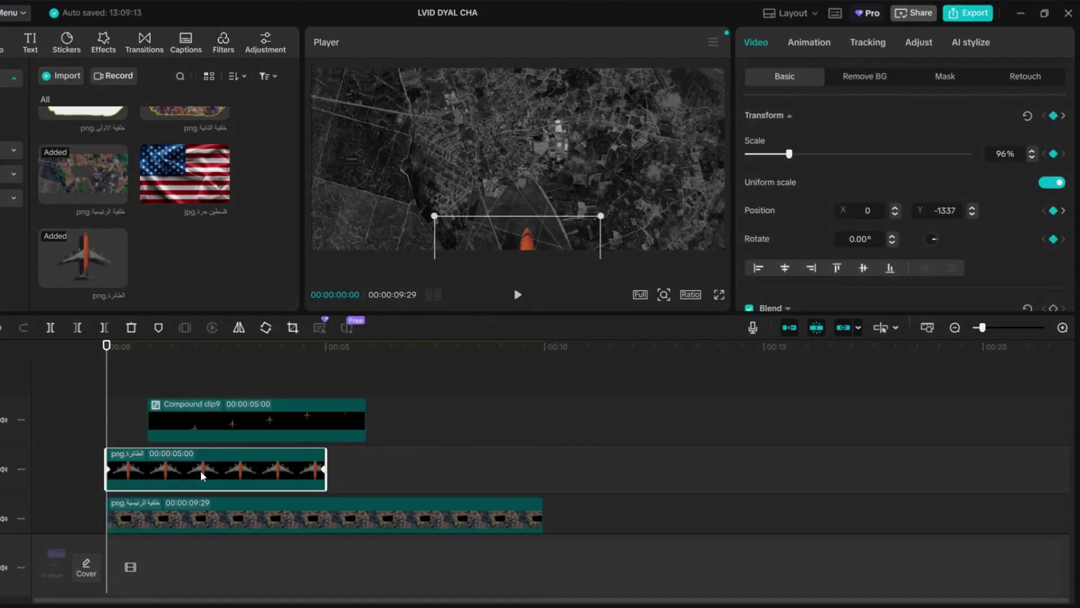
right_click(203, 475)
left_click(316, 297)
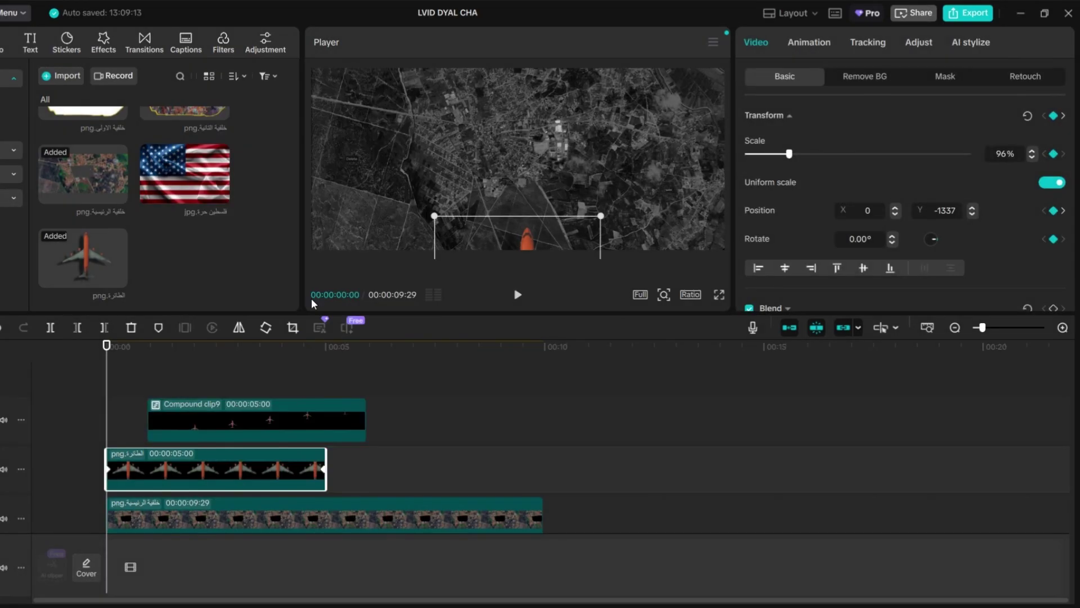
- Duplicate the smaller airplane's compound clip, align the copy with the original's start, shift it to the opposite side of the large airplane, and play the result
left_click(225, 436)
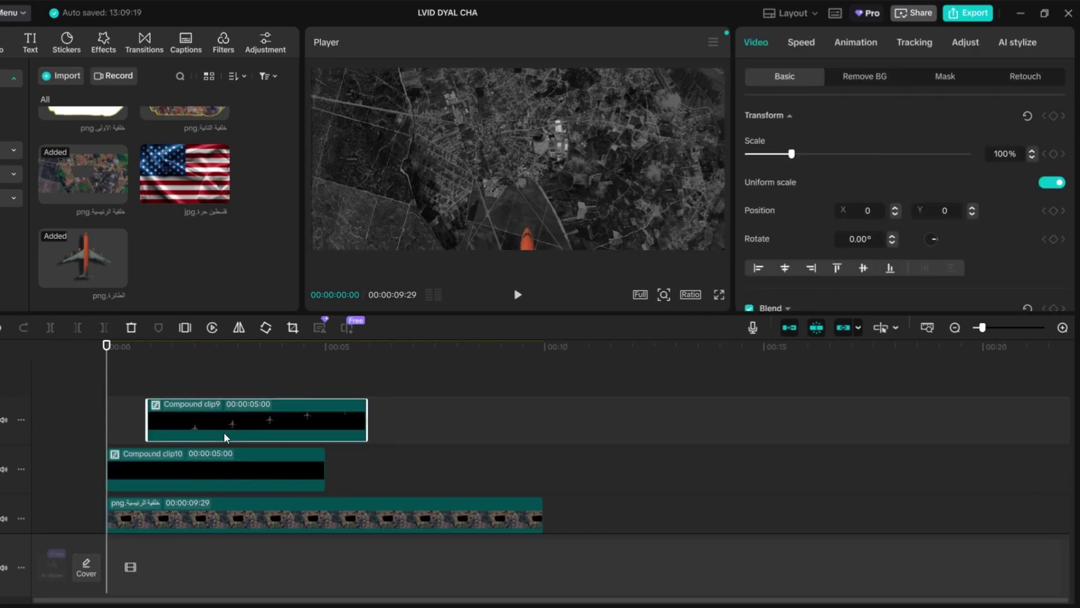
key("ctrl+c")
key("ctrl+v")
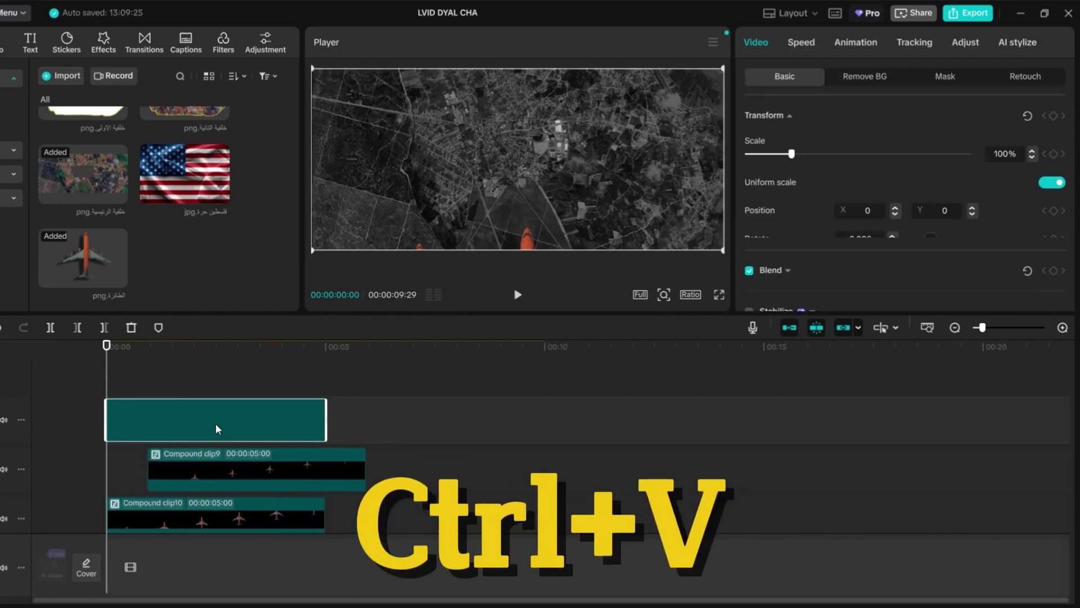
left_click_drag(214, 427, 245, 415)
left_click(245, 416)
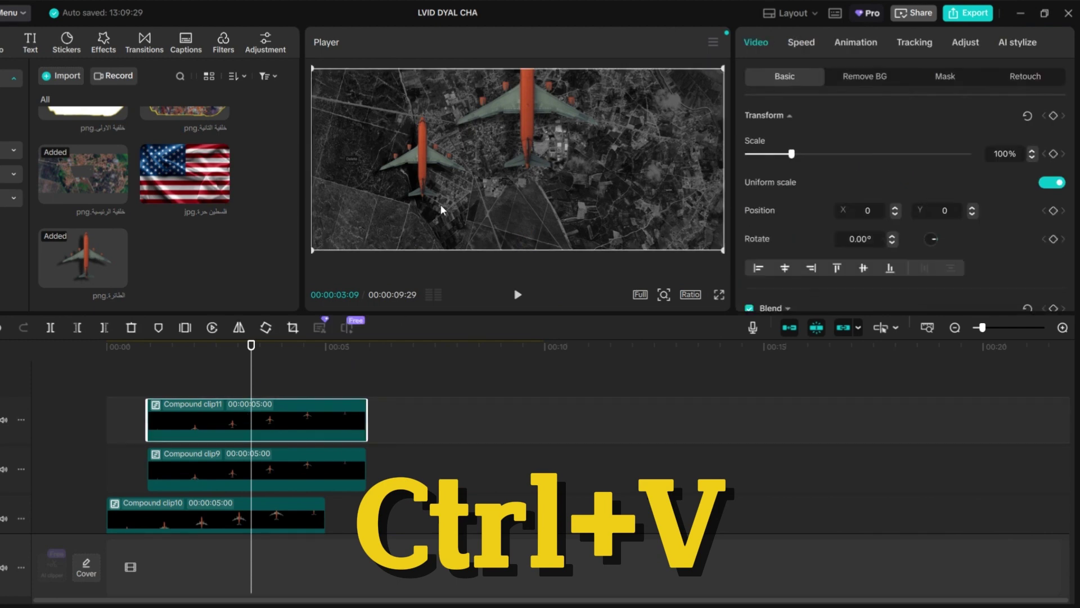
left_click_drag(521, 203, 640, 204)
left_click(142, 384)
key("space")
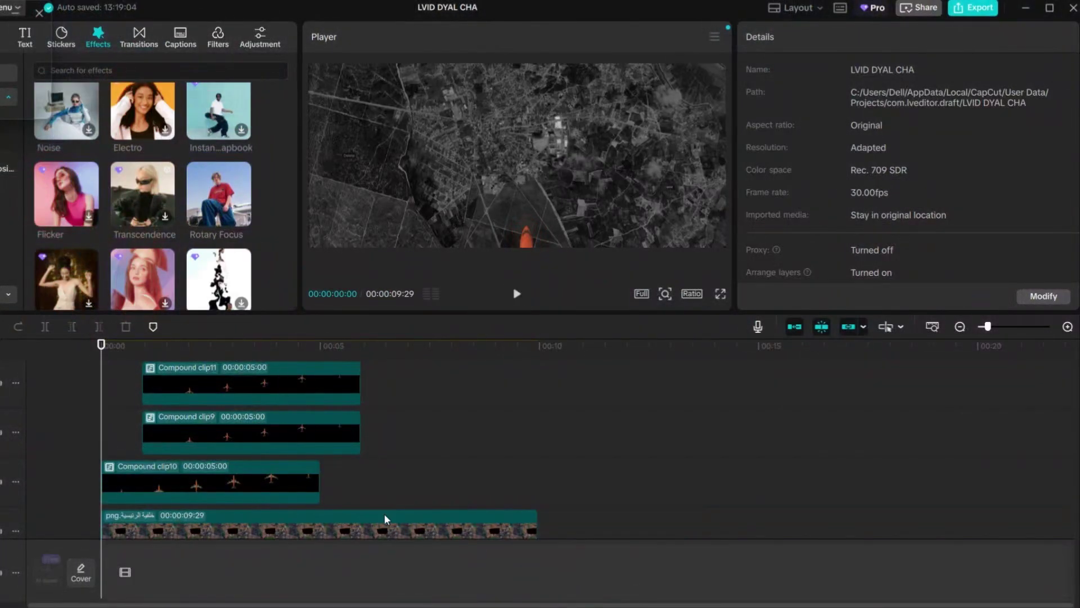
- Try motion blur on the large airplane's compound clip
left_click(311, 493)
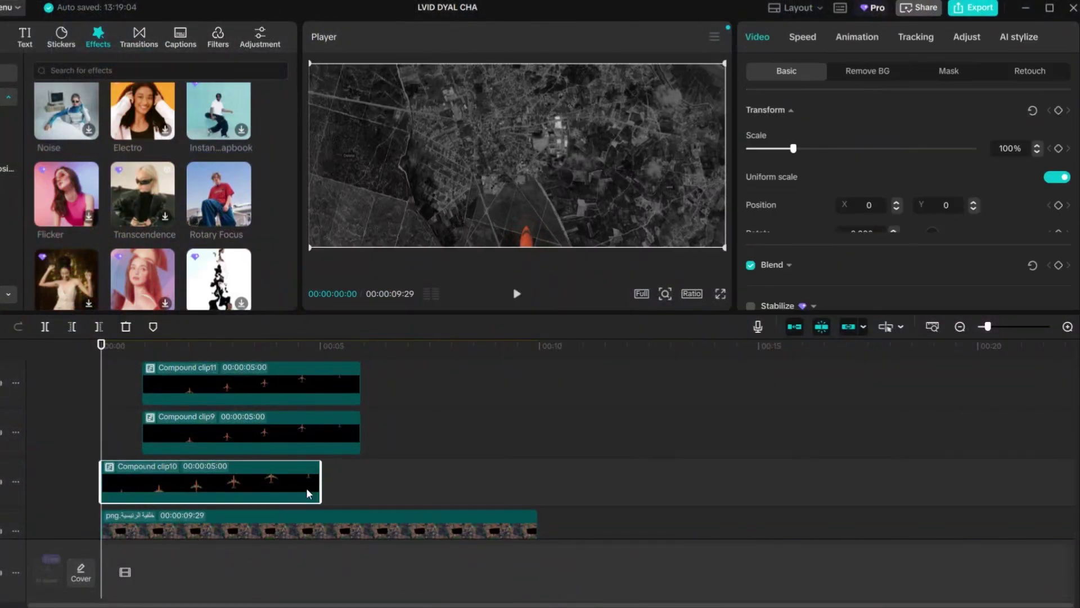
scroll(804, 230, "down", 5)
scroll(803, 230, "up", 1)
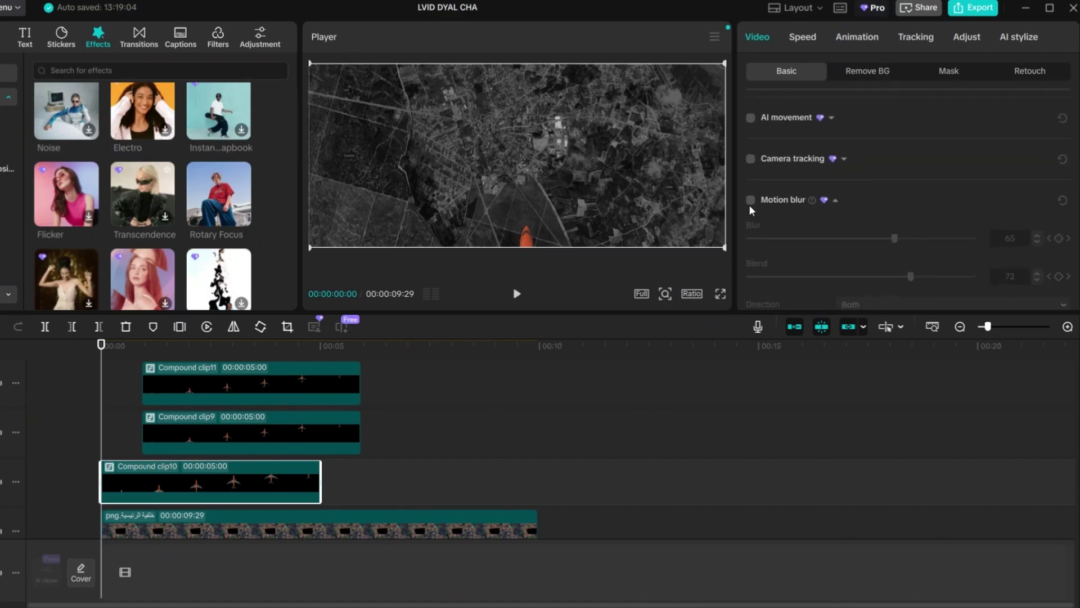
left_click(780, 227)
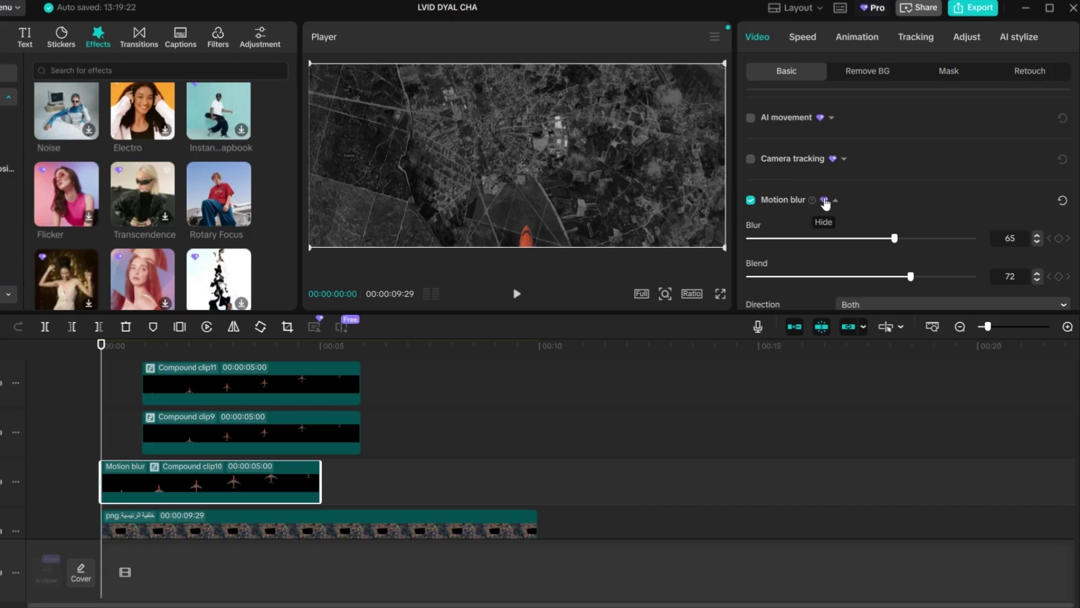
left_click(751, 200)
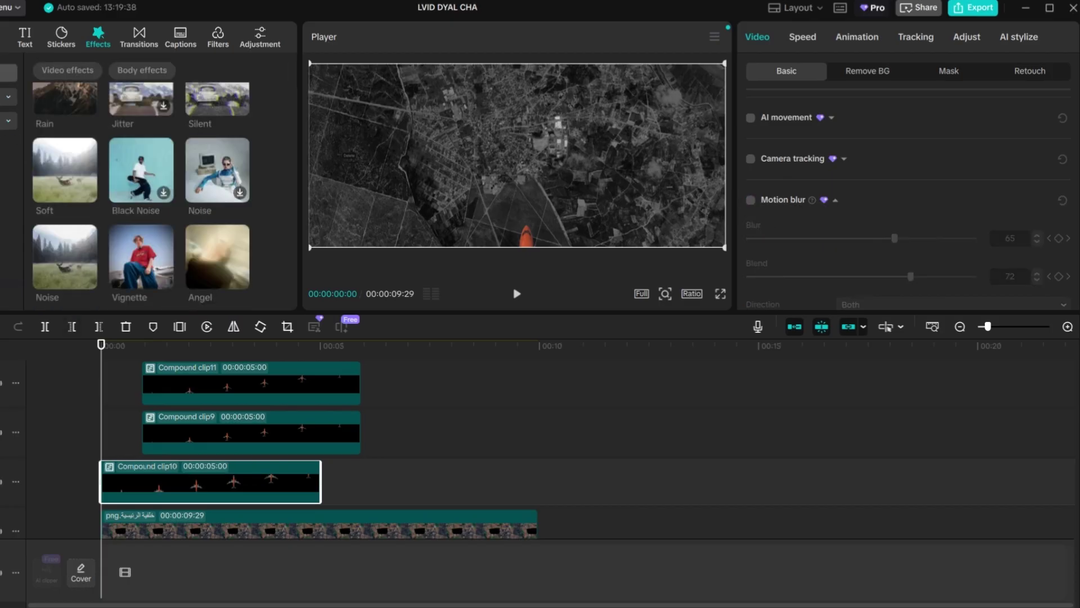
- Apply the Rotary Focus effect to all three airplane compound clips and adjust its strength and speed
scroll(194, 235, "down", 10)
scroll(193, 235, "up", 10)
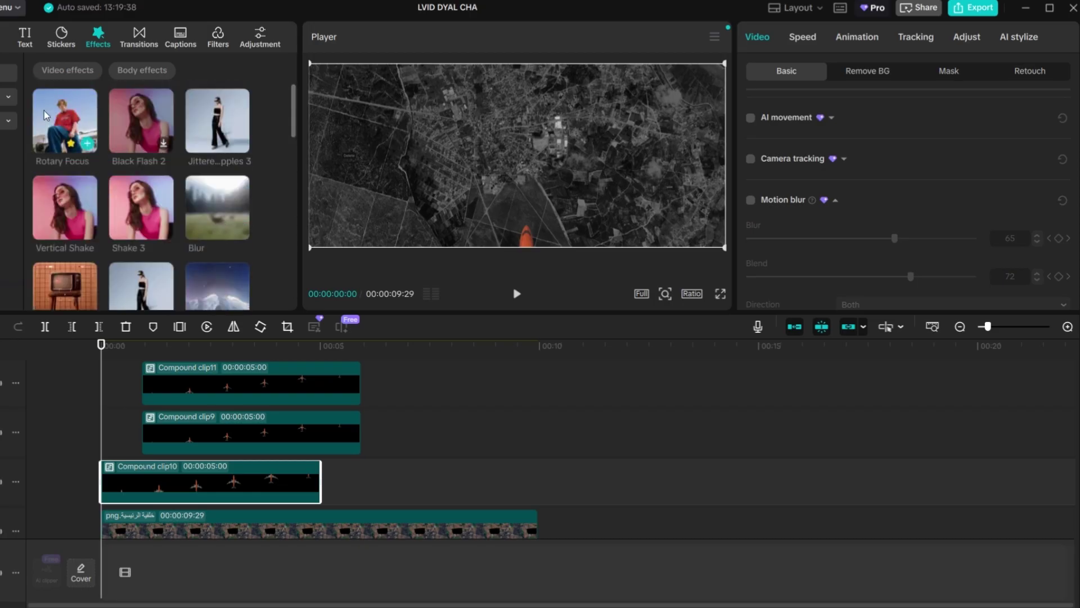
left_click_drag(68, 116, 150, 481)
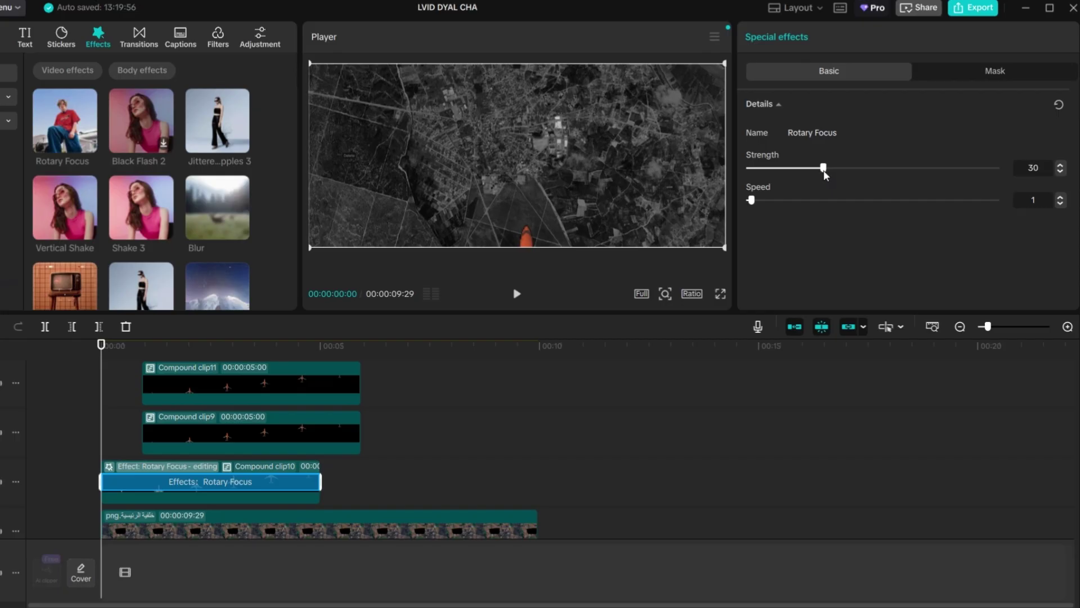
left_click(112, 388)
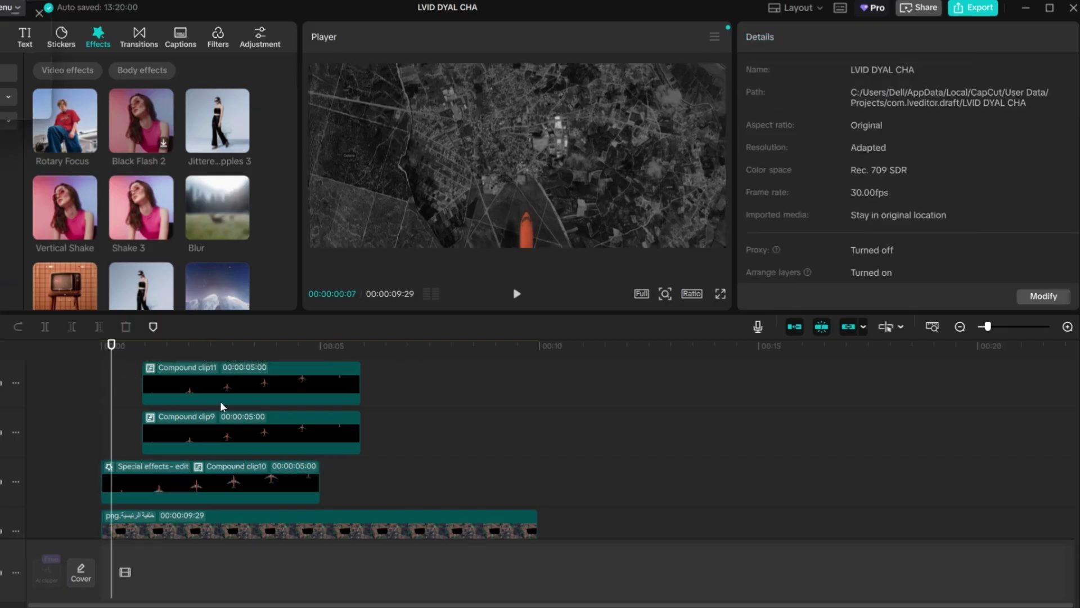
left_click_drag(48, 138, 172, 388)
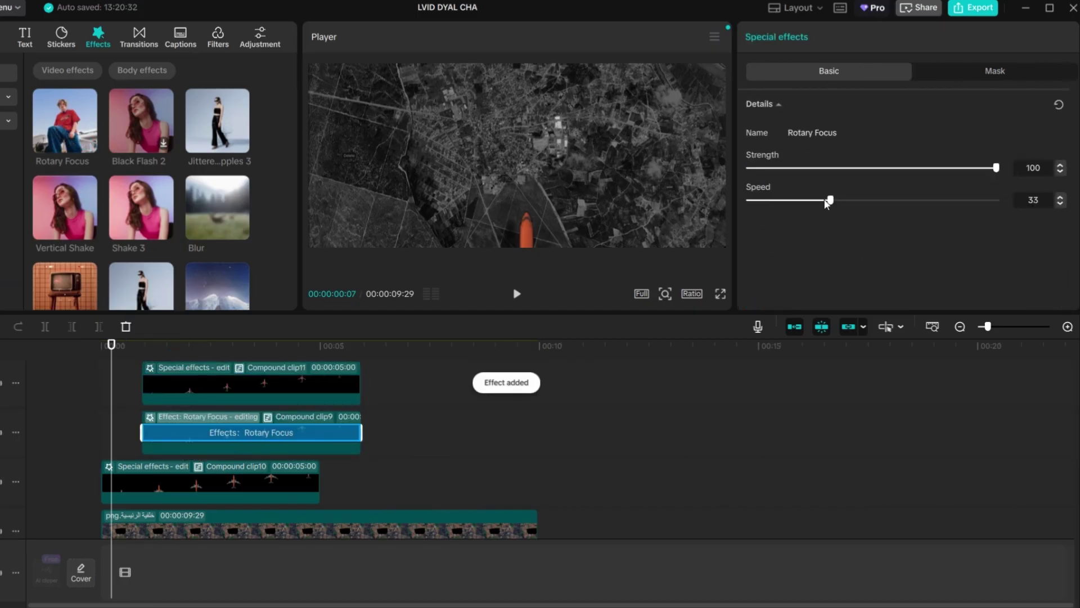
left_click(315, 386)
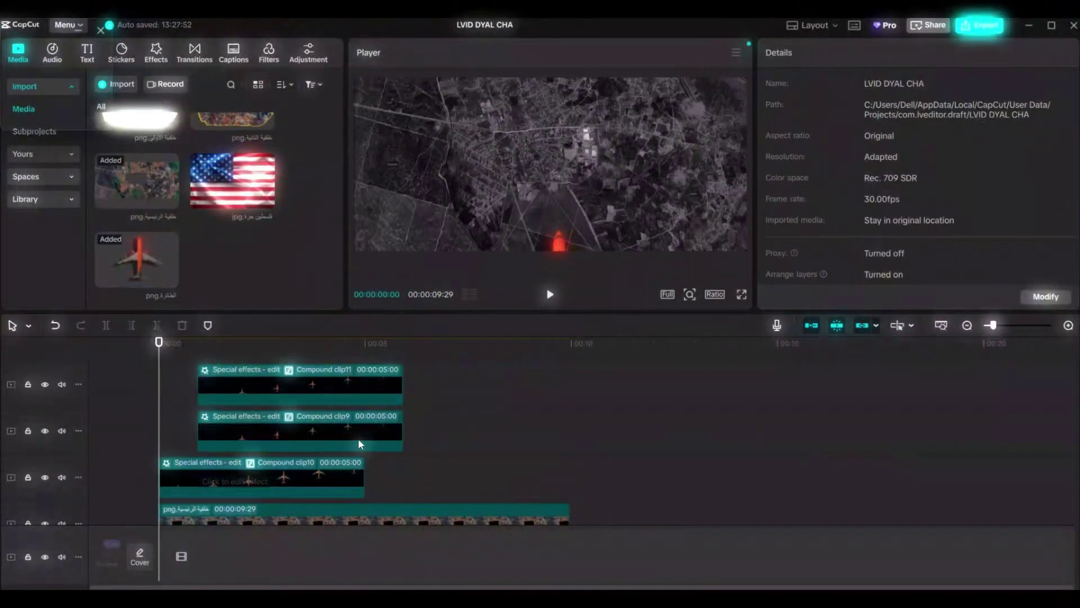
- Add the flag image on a layer beneath the black-and-white map, scaled to 41% and positioned at X 0, Y 41 behind the district cutout
scroll(358, 438, "down", 2)
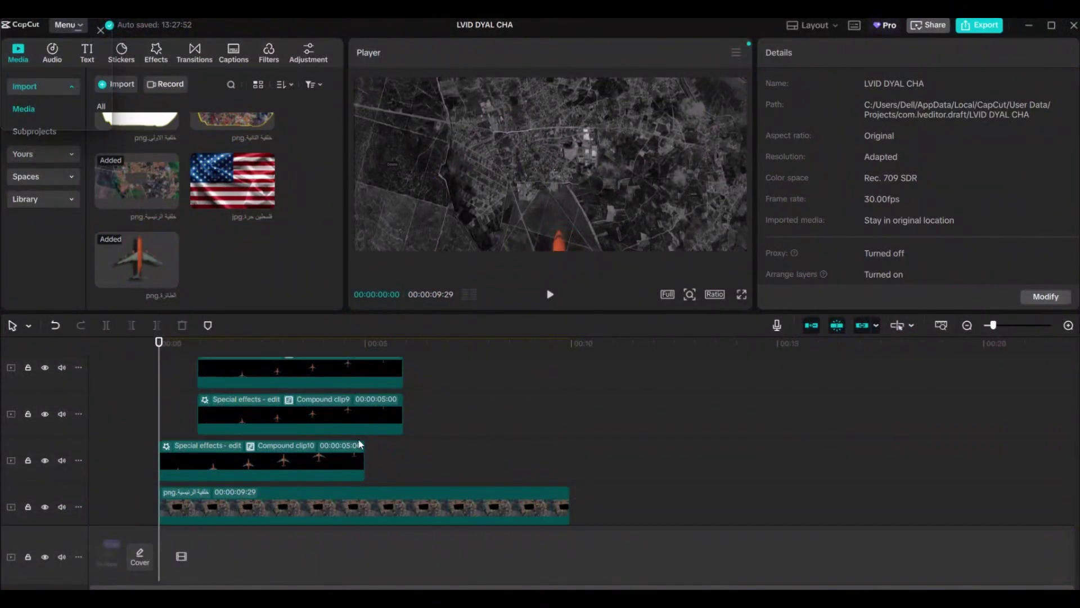
scroll(358, 438, "down", 1)
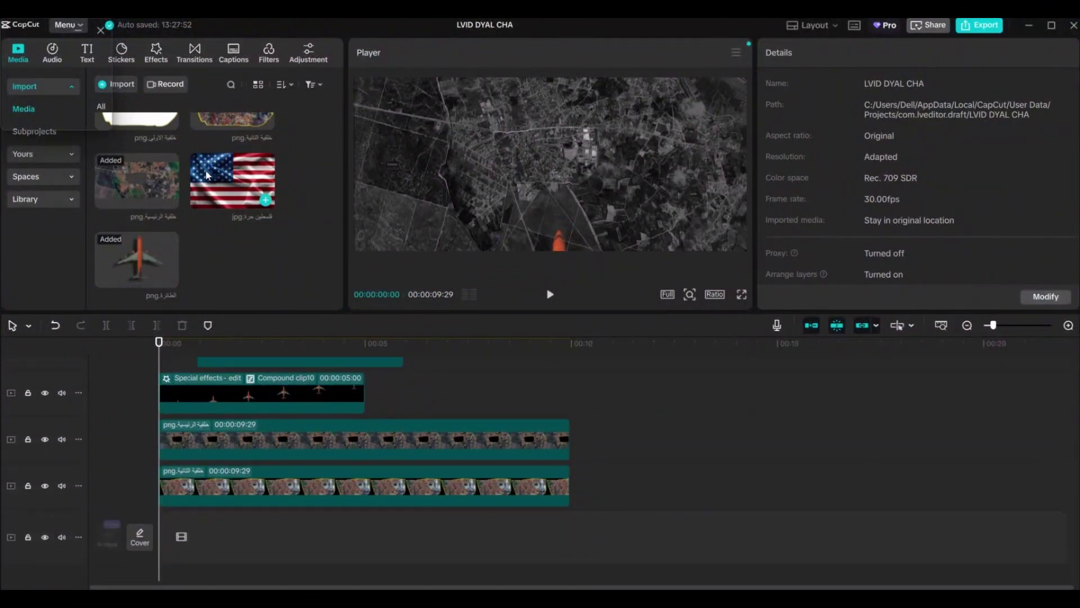
left_click_drag(213, 178, 215, 478)
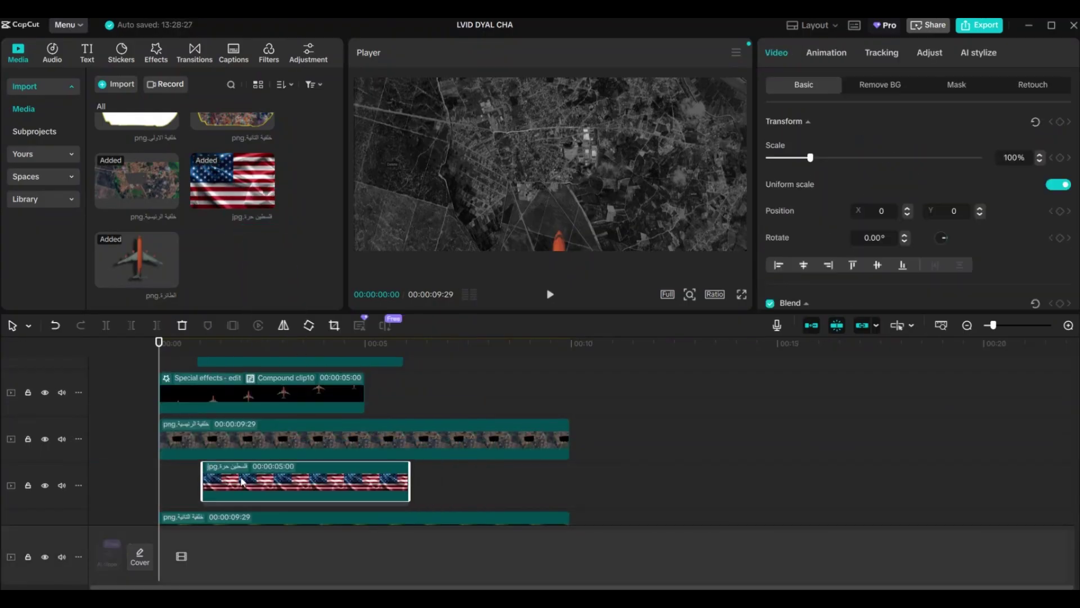
left_click(247, 367)
left_click_drag(680, 251, 603, 196)
left_click(294, 344)
left_click(337, 356)
left_click(566, 181)
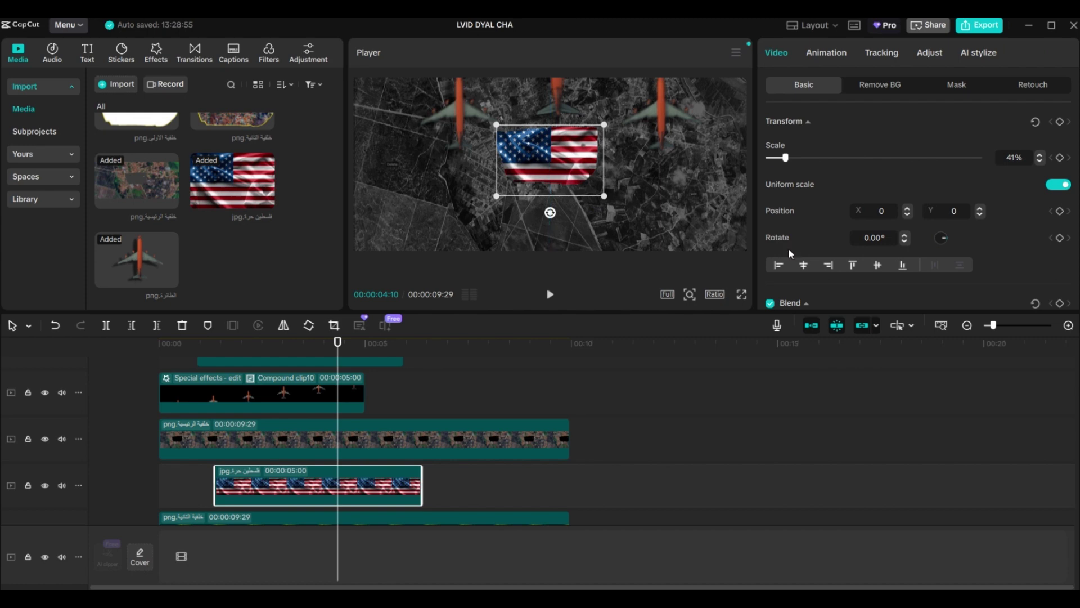
- Lower the flag's blend opacity to make it semi-transparent, and preview the scene from around the flag's start
scroll(789, 249, "down", 2)
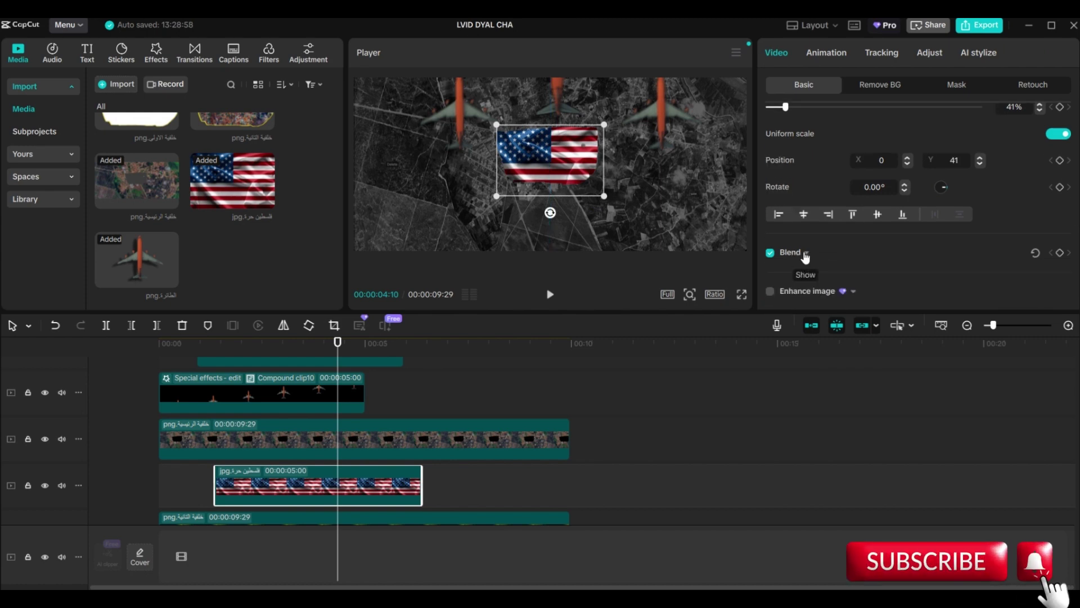
scroll(807, 225, "down", 2)
left_click(806, 202)
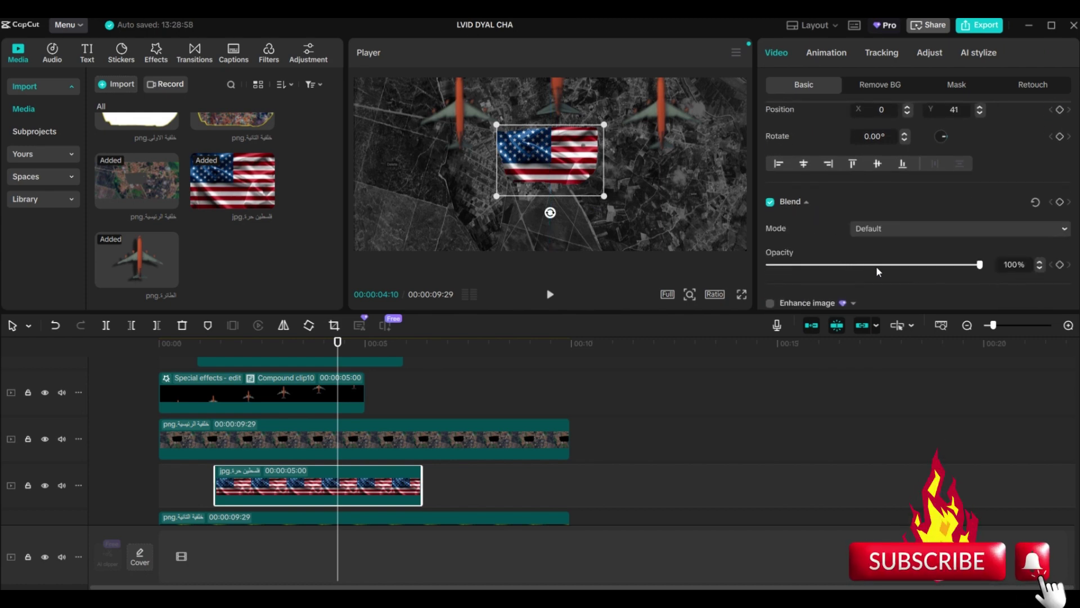
left_click_drag(980, 264, 916, 269)
left_click(208, 347)
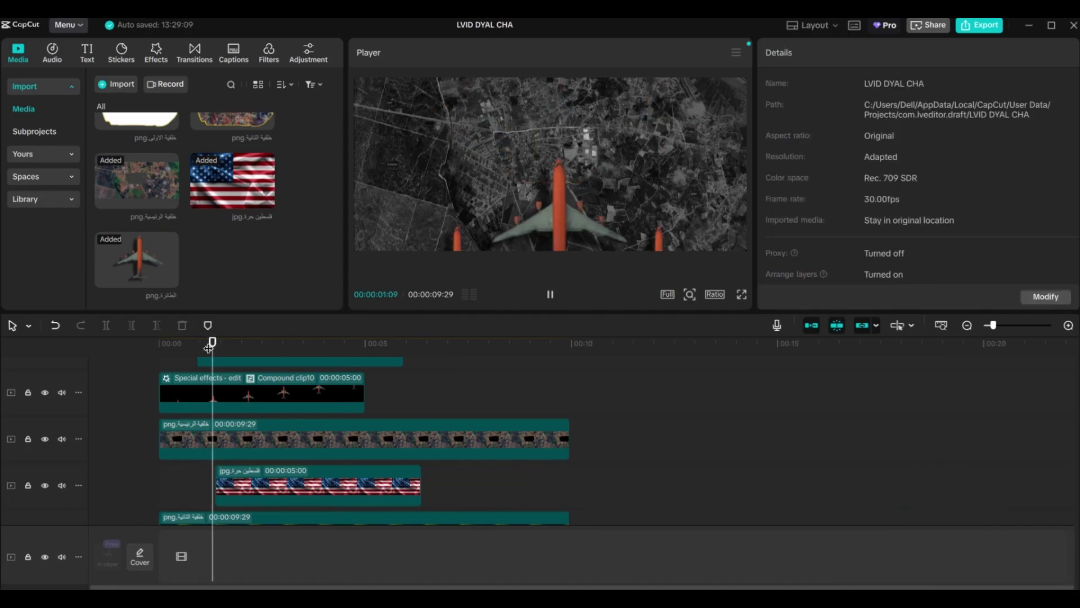
- Give the flag clip a Fade In entrance animation lasting 0.5 s and check it on the timeline
left_click(268, 344)
left_click(307, 480)
left_click(823, 51)
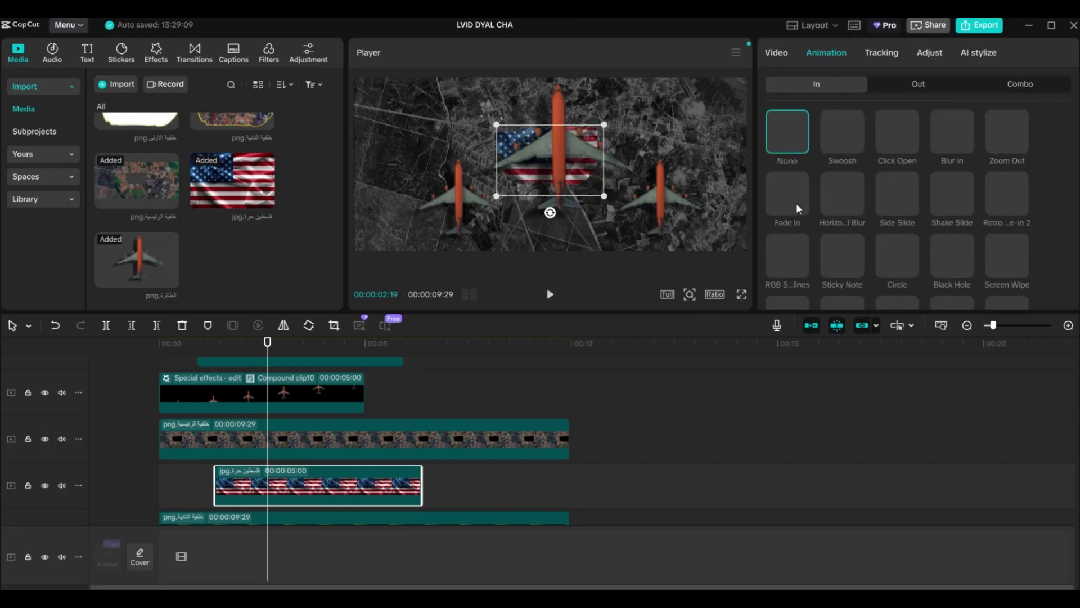
left_click(797, 207)
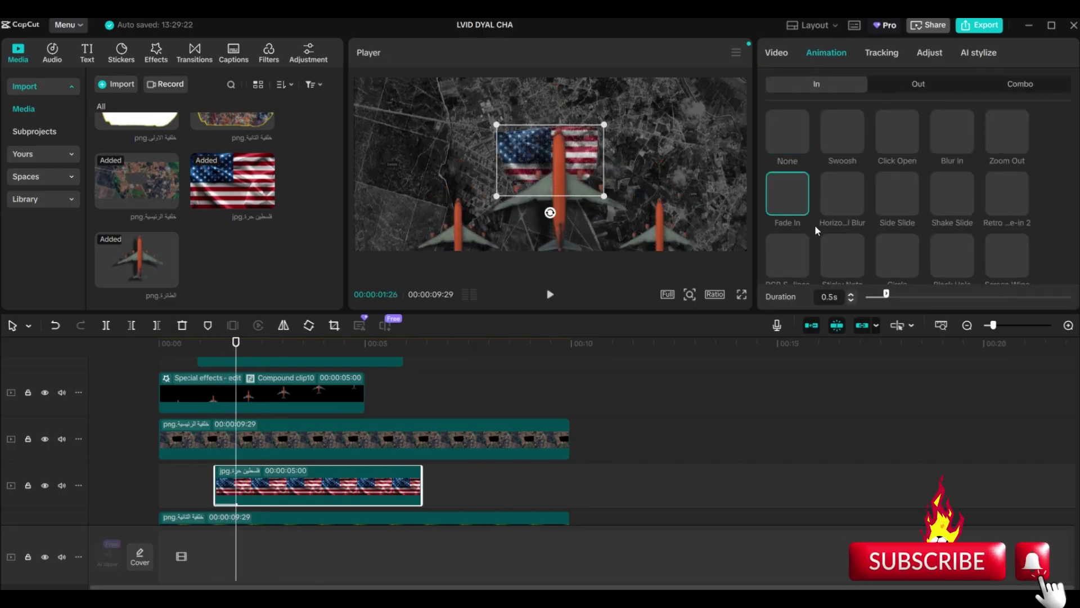
mouse_move(236, 341)
left_mouse_down()
mouse_move(198, 341)
mouse_move(243, 341)
left_mouse_up()
- Extend the flag clip to end together with the map layer and play the result
left_click_drag(416, 479, 568, 481)
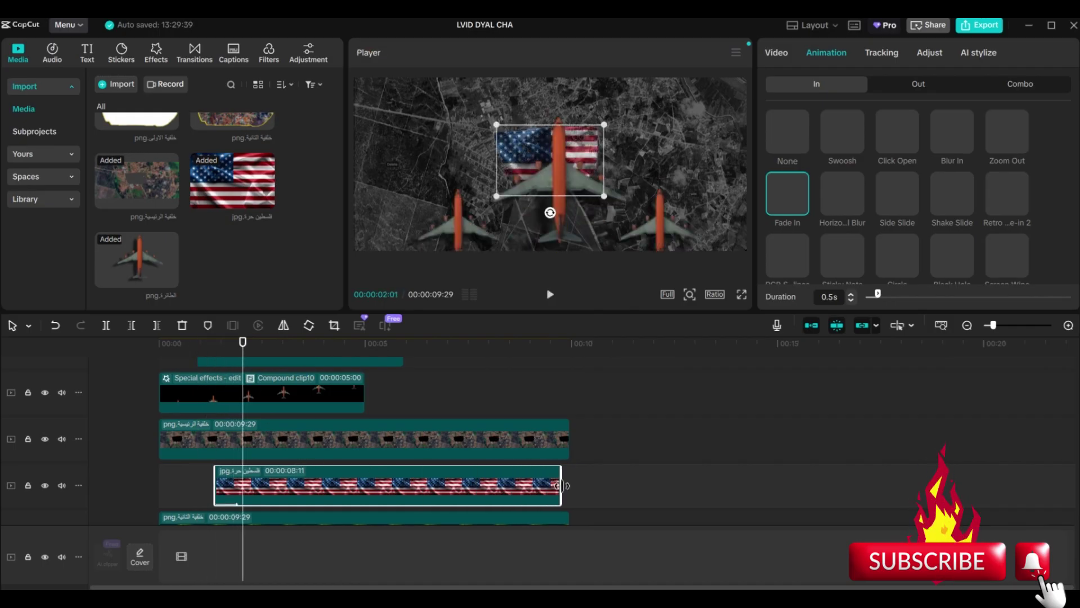
left_click(178, 470)
key("space")
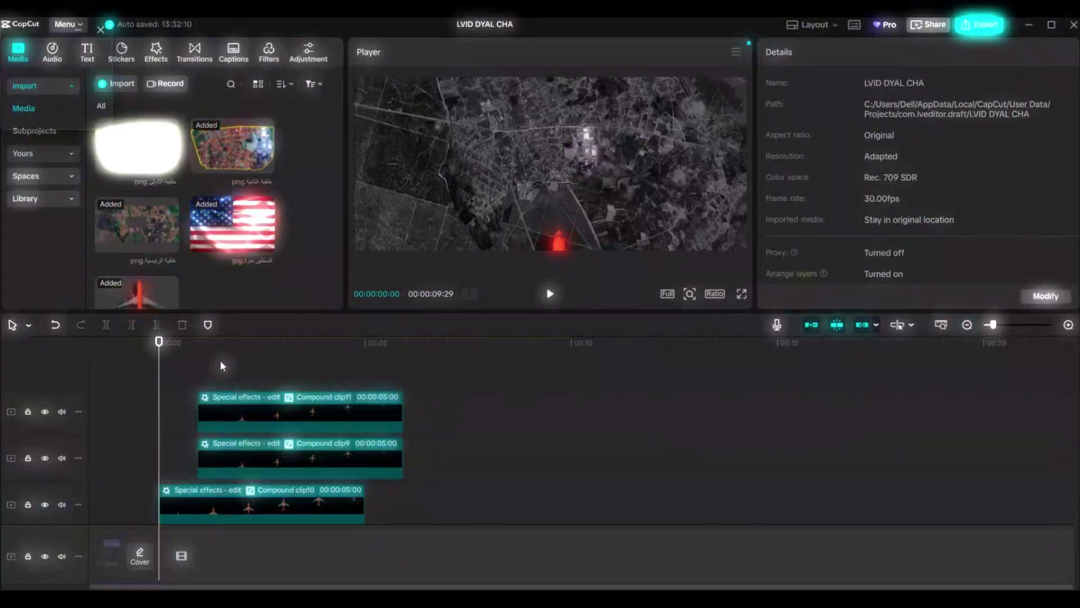
- Add the white district shape on a layer beneath the flag, scaled to 70% and trimmed to the flag clip's start and end
scroll(231, 365, "down", 2)
left_click_drag(140, 138, 248, 473)
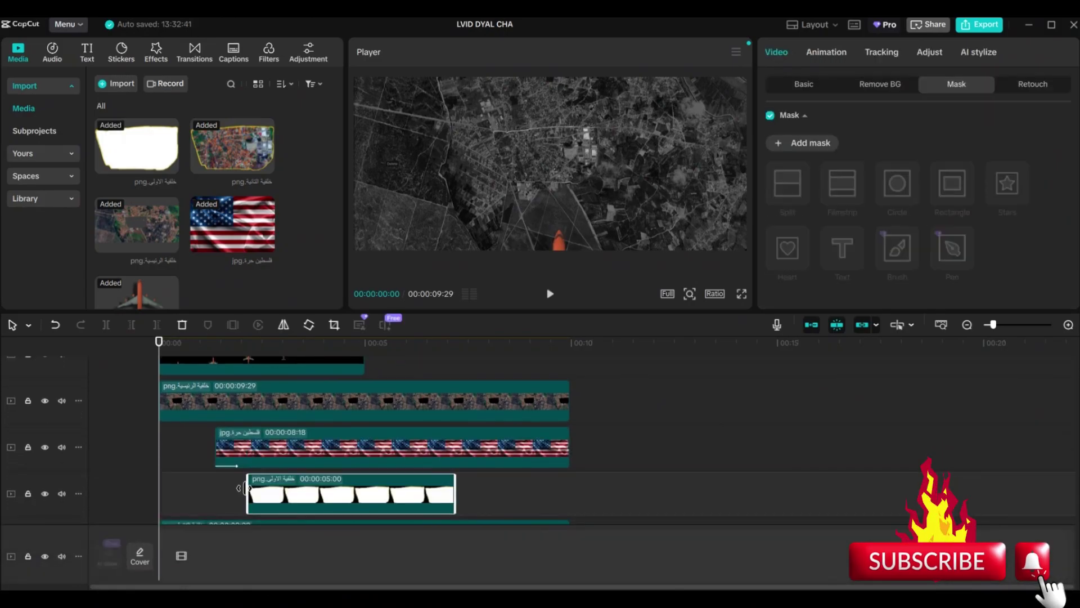
left_click(336, 343)
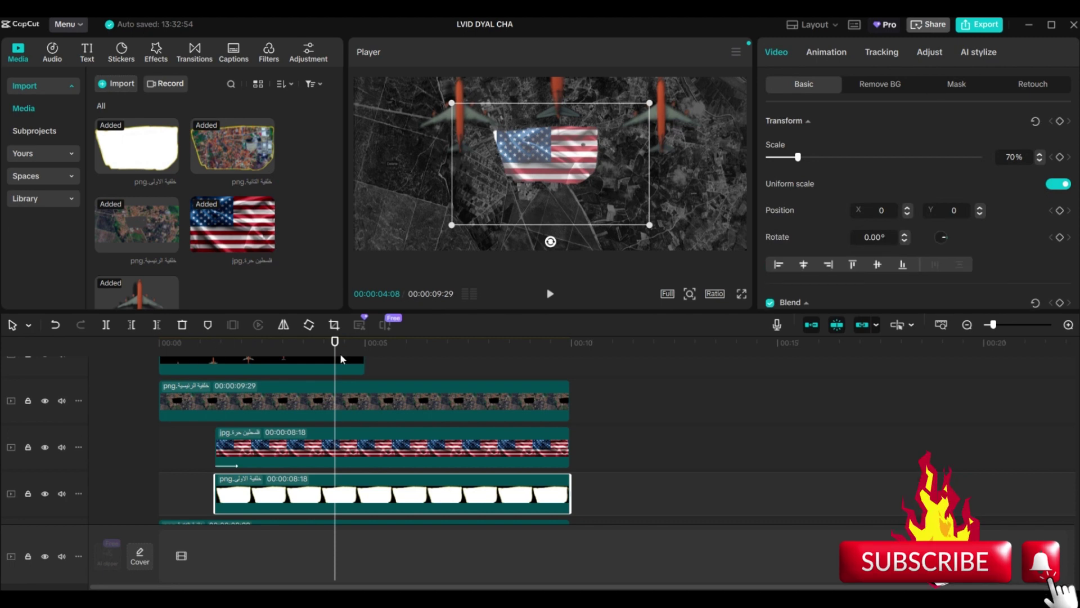
left_click_drag(336, 343, 216, 344)
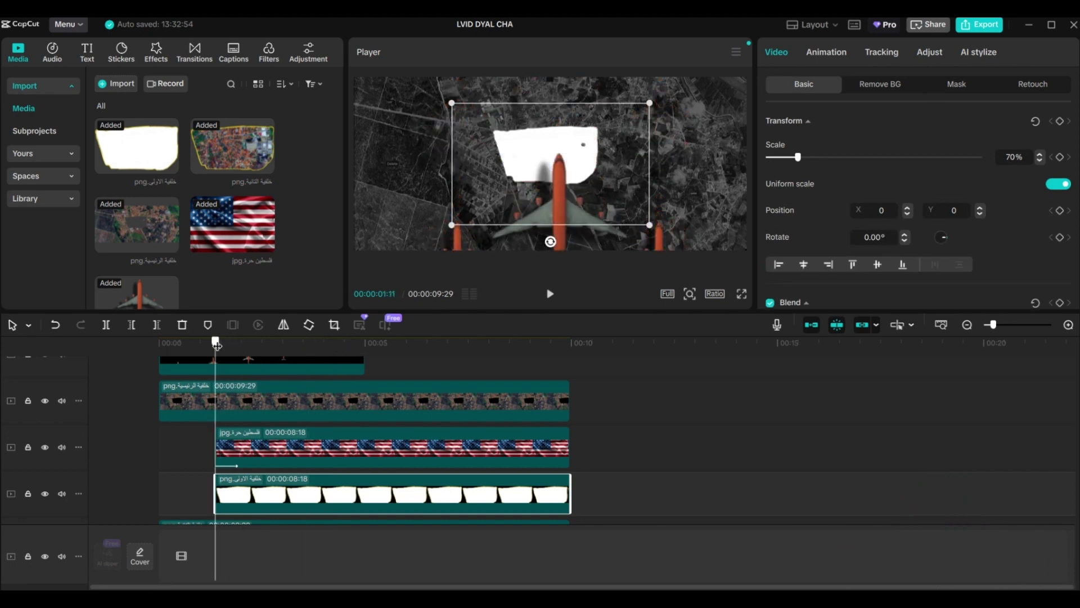
- Lower the white district shape's blend opacity to 30% and add a rectangle mask to it
scroll(923, 185, "down", 3)
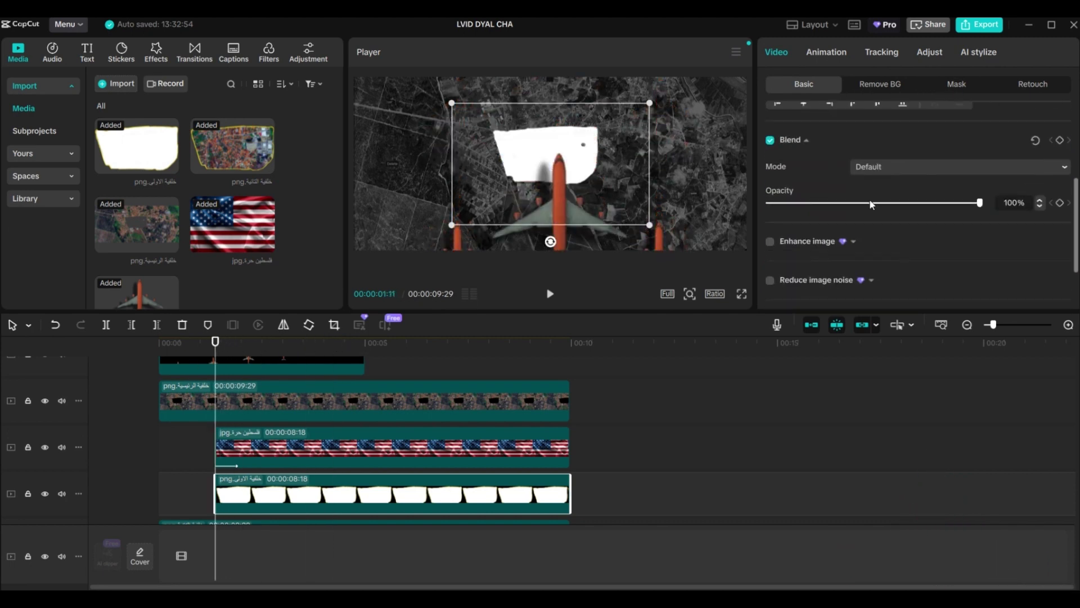
left_click_drag(981, 202, 820, 208)
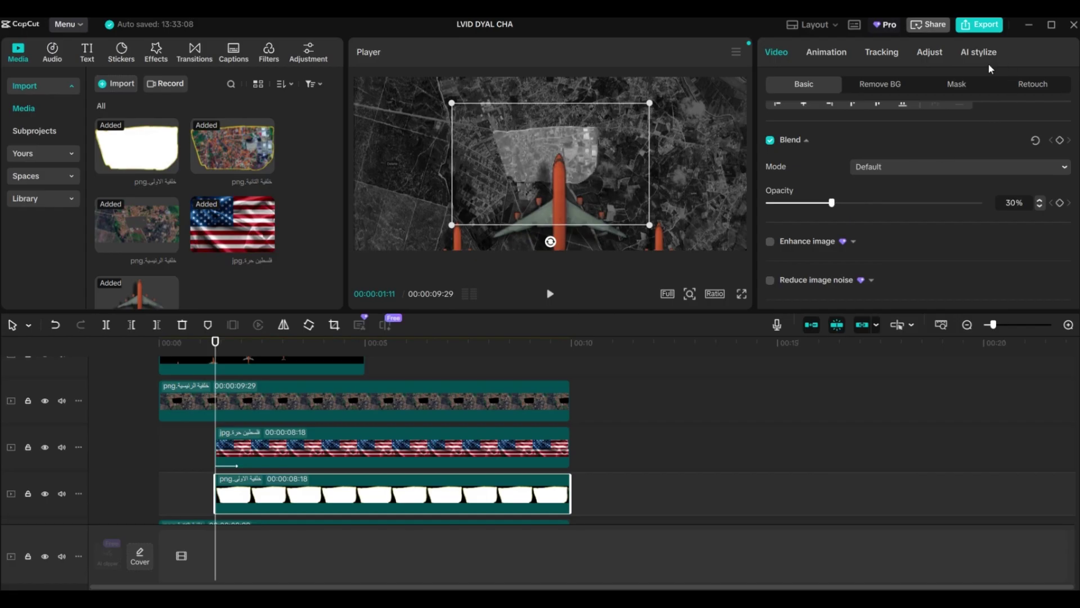
left_click(952, 90)
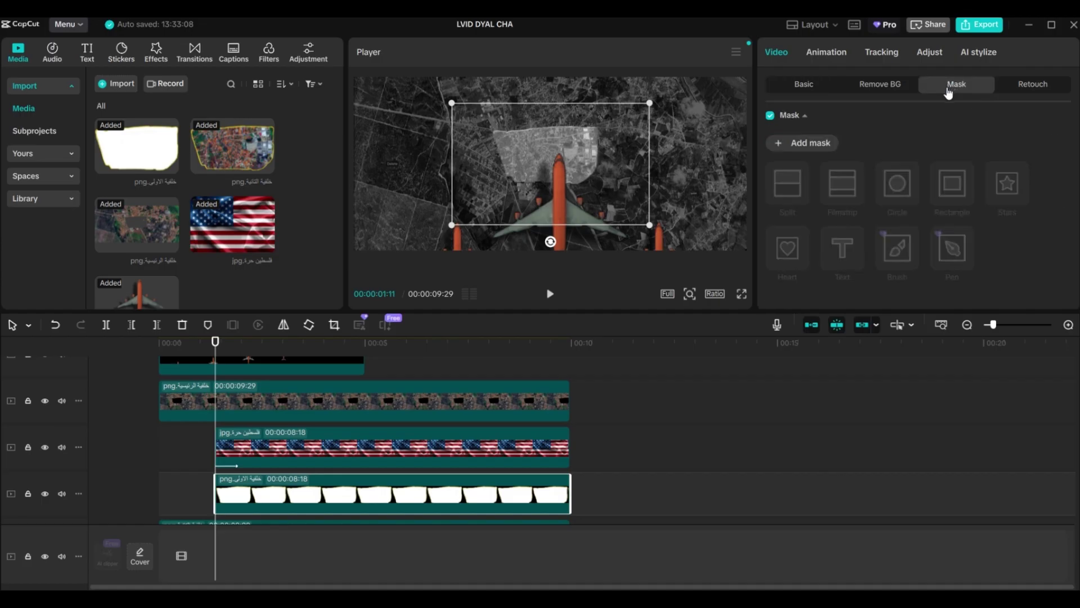
left_click(780, 147)
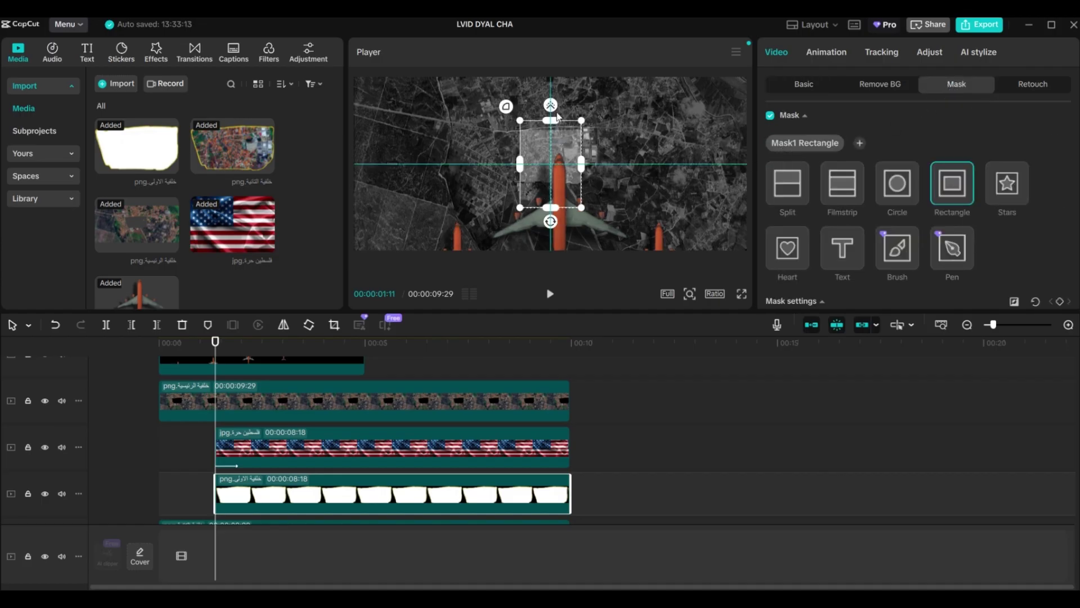
- Shape the mask into a 47 by 708 strip rotated 21° with feather 27, placed at X -542, Y 247 and keyframed at 00:00:01:11
left_click_drag(567, 174, 549, 175)
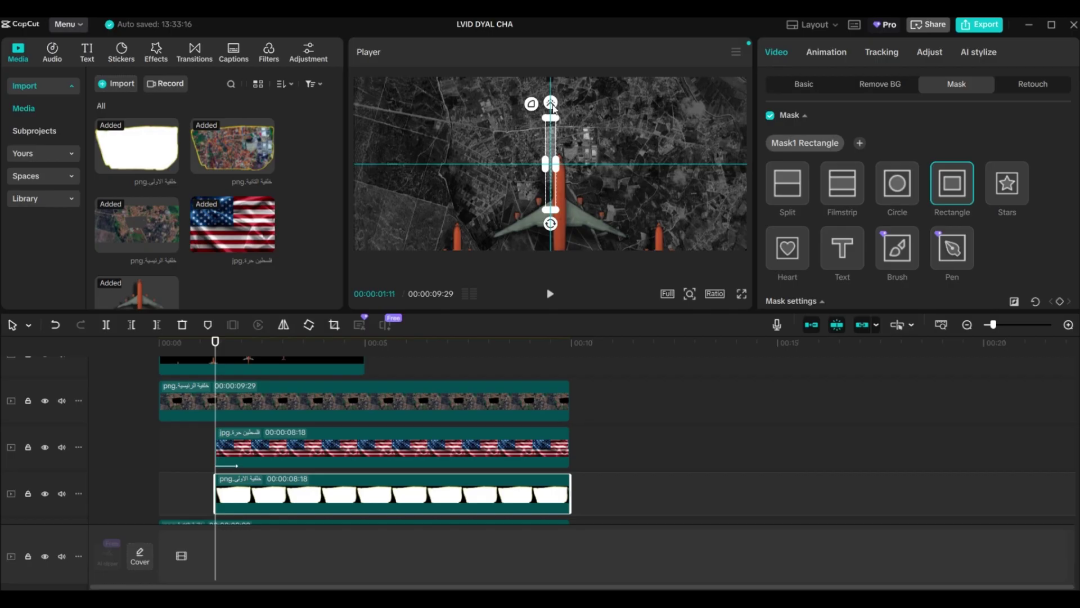
left_click_drag(551, 224, 490, 163)
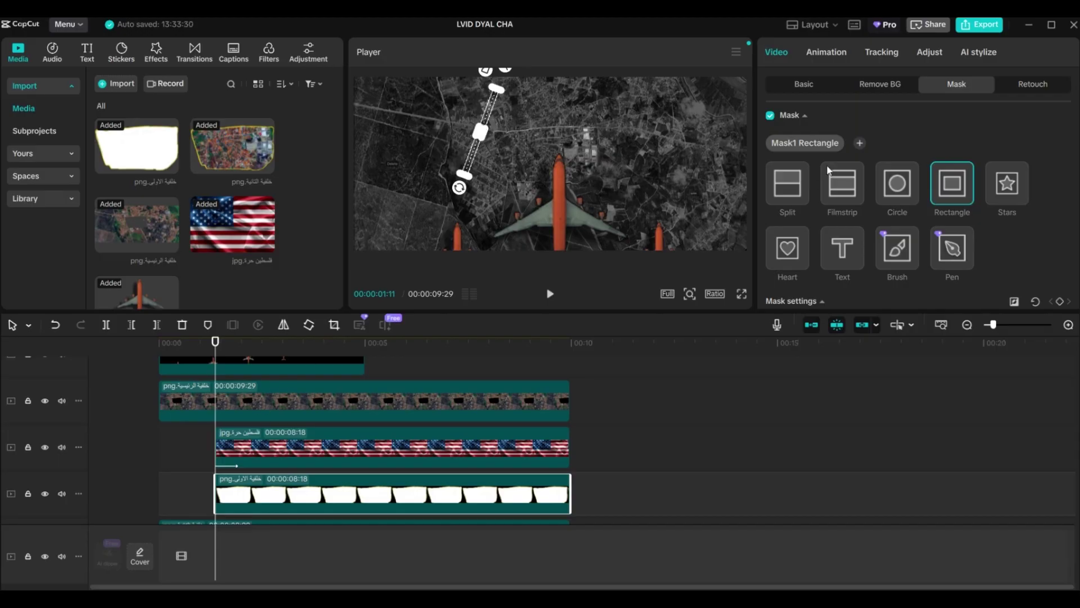
scroll(828, 169, "down", 5)
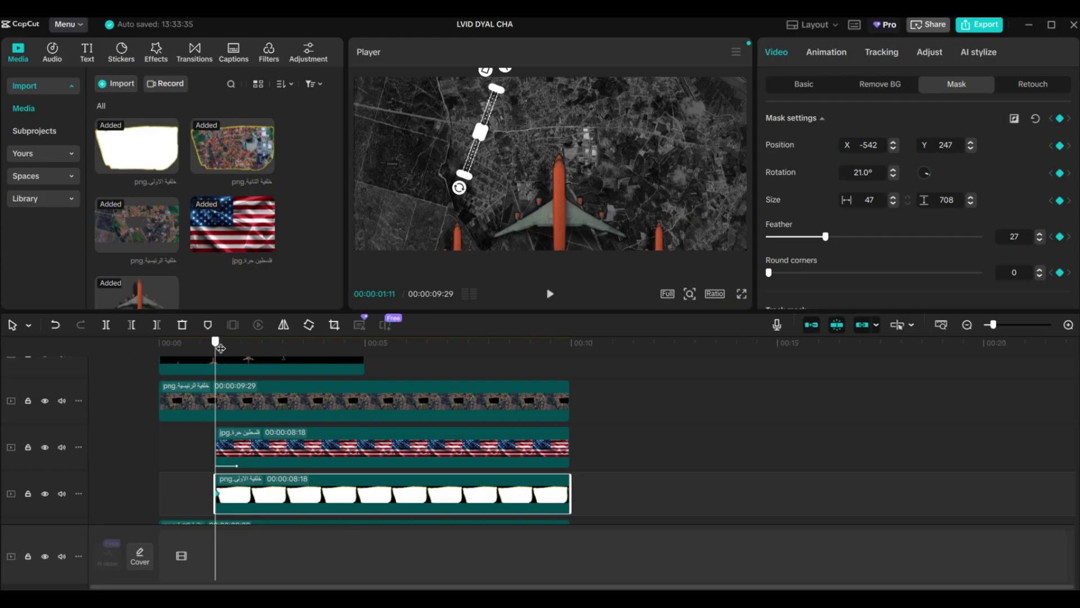
- Keyframe the mask strip past the district's opposite edge at 00:00:04:02, at X 503, Y -1, and play the sweep
left_click_drag(220, 349, 327, 365)
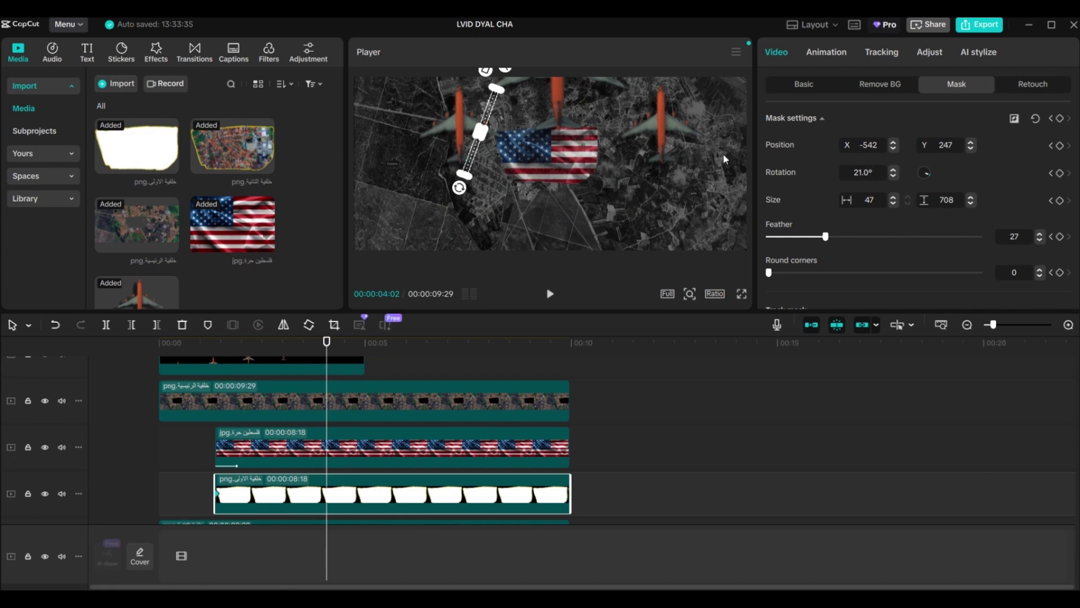
left_click_drag(481, 158, 597, 188)
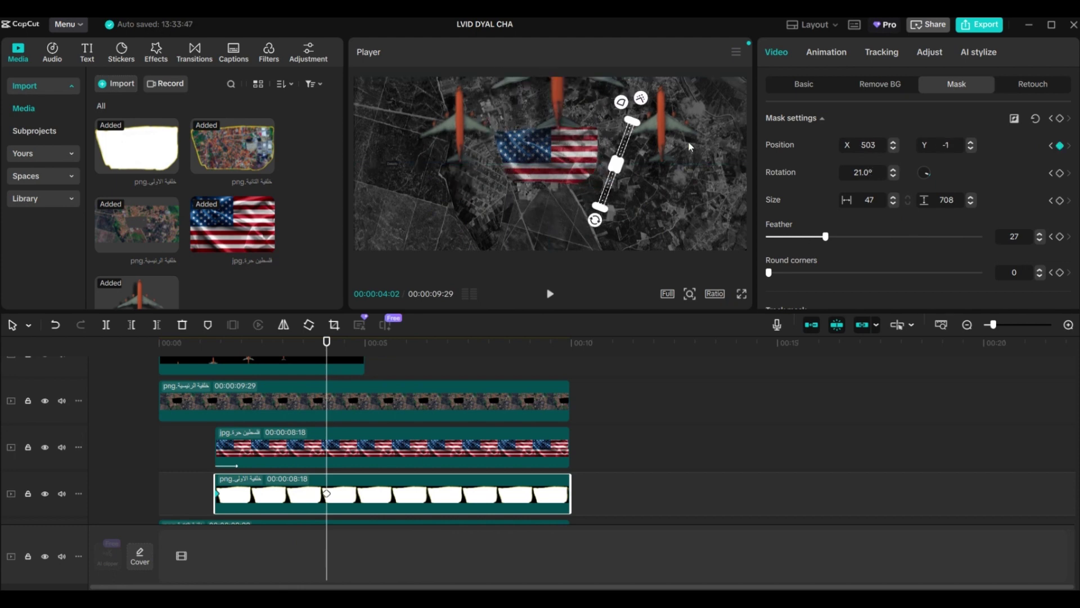
left_click(195, 444)
key("space")
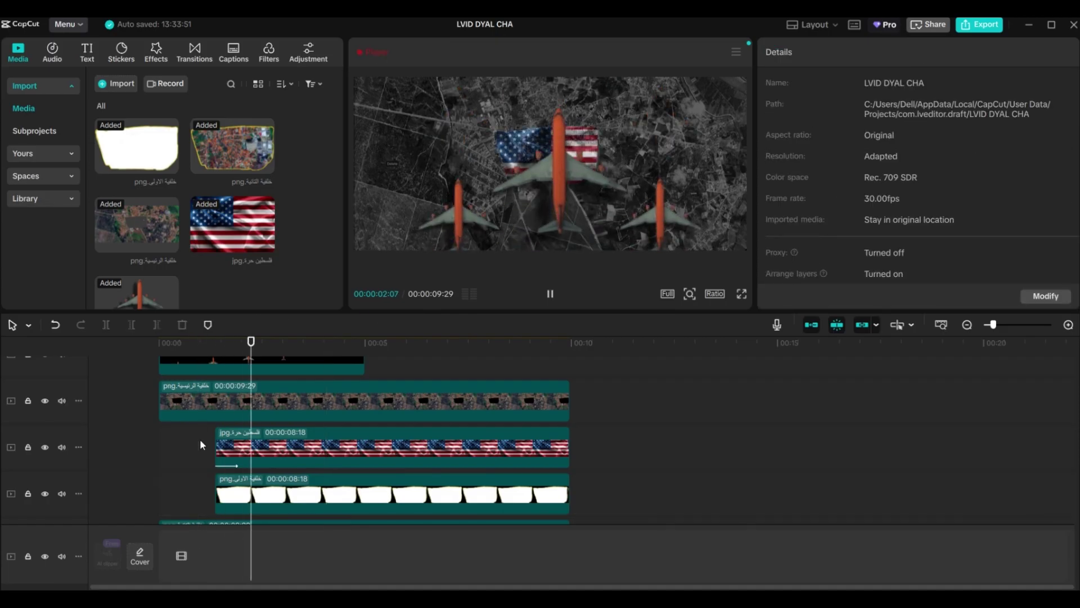
left_click(199, 485)
key("space")
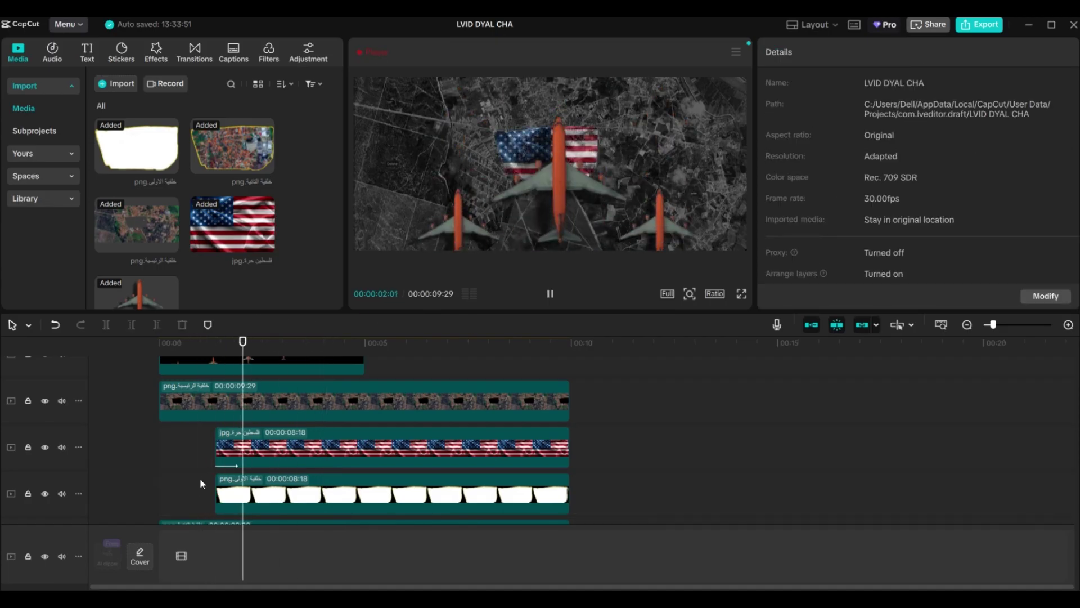
- Raise the white district shape's blend opacity to about 52% and deselect the clip
left_click(216, 492)
scroll(816, 112, "down", 3)
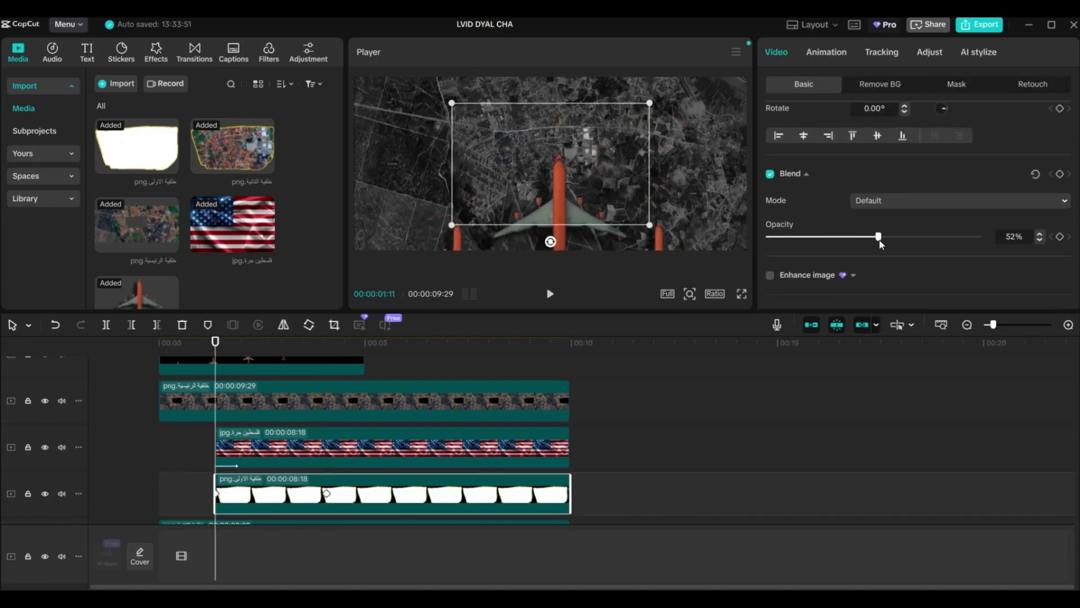
left_click(203, 442)
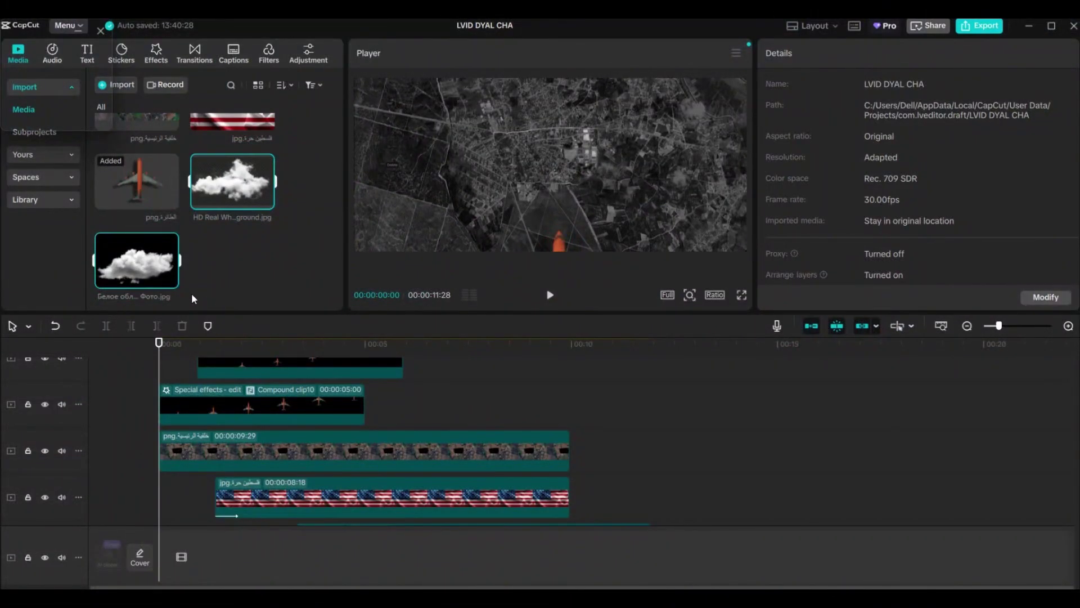
- Place the black-background cloud image at the timeline start directly above the map layer and remove its black with Chroma key at intensity 20
left_click(225, 283)
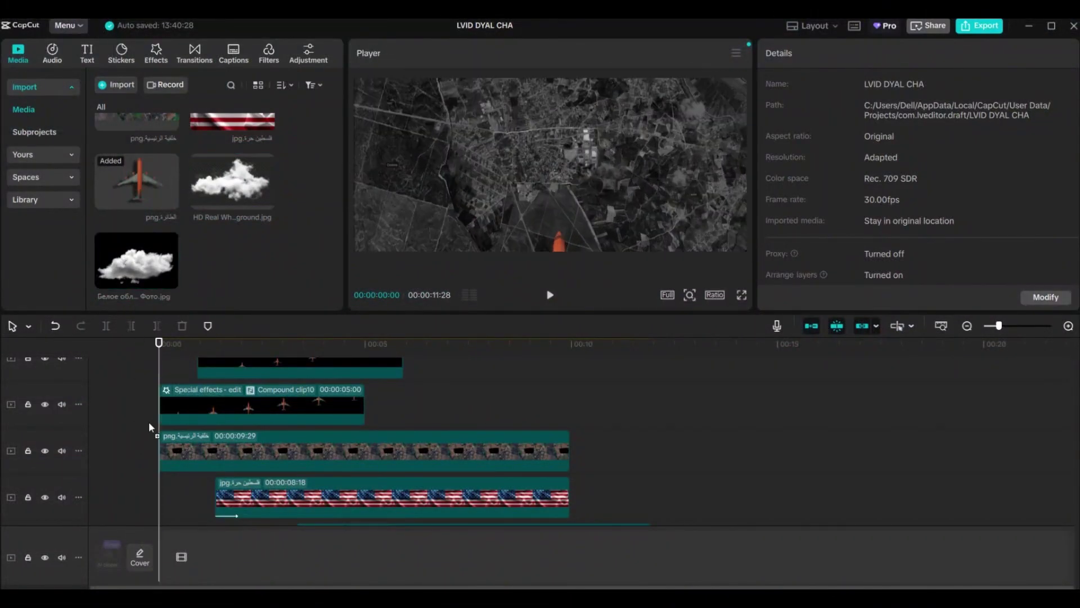
mouse_move(148, 420)
left_mouse_down()
mouse_move(170, 574)
mouse_move(163, 436)
left_mouse_up()
left_click_drag(228, 442, 225, 394)
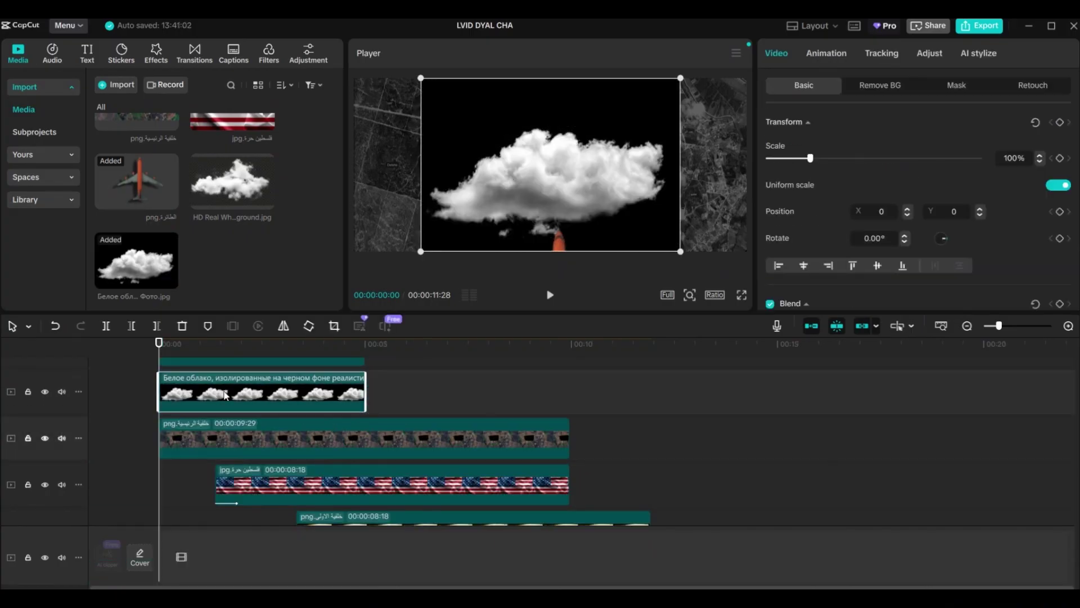
left_click(871, 86)
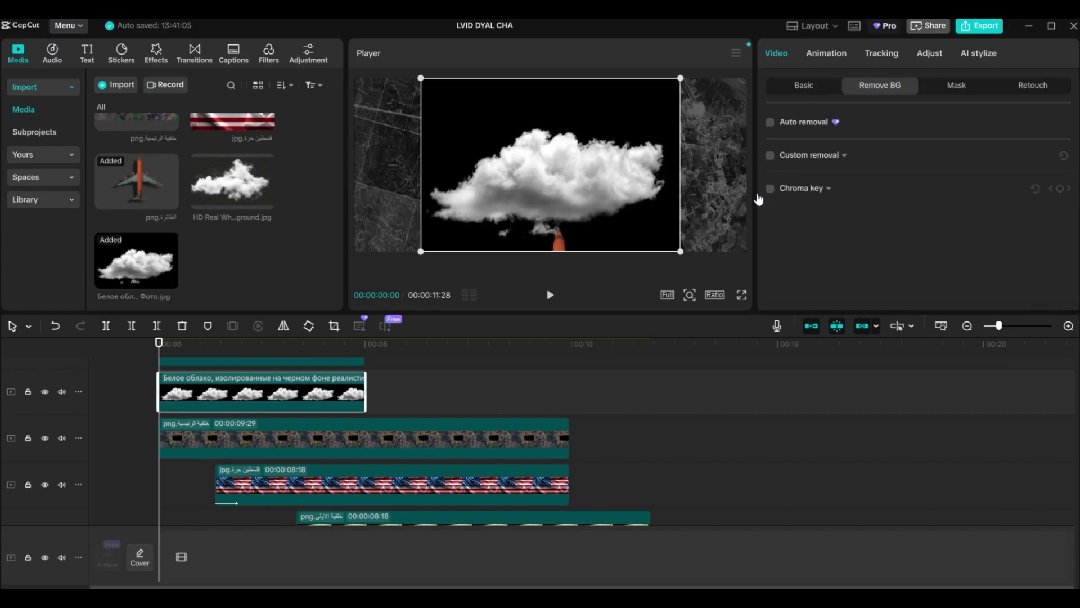
left_click(653, 228)
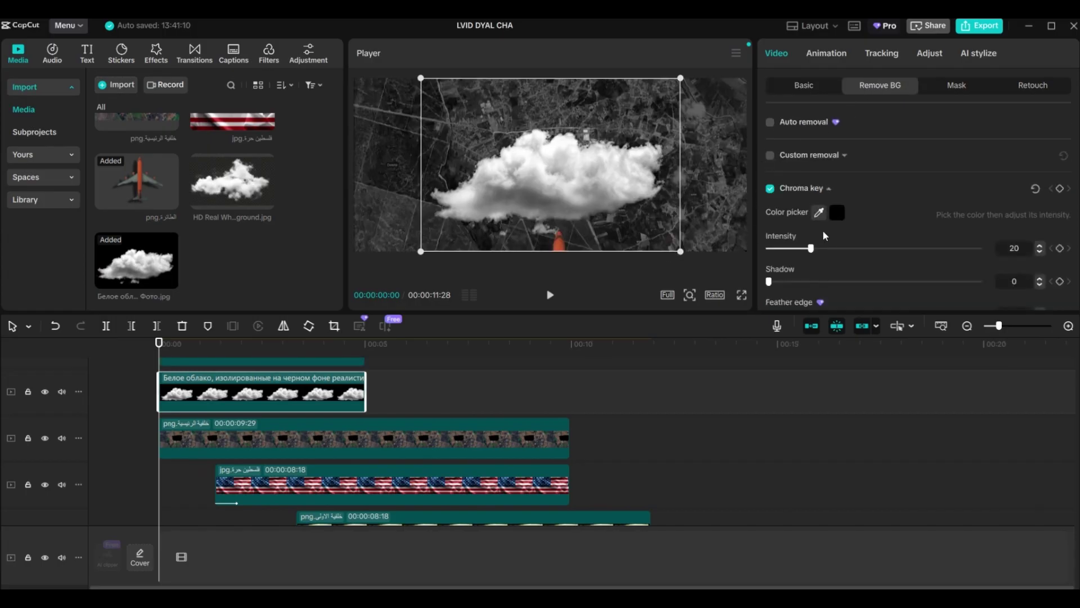
- Scale the cloud down to 68% and lower its blend opacity to 60%
left_click(678, 251)
left_click(355, 390)
left_click_drag(678, 251, 586, 229)
left_click(804, 85)
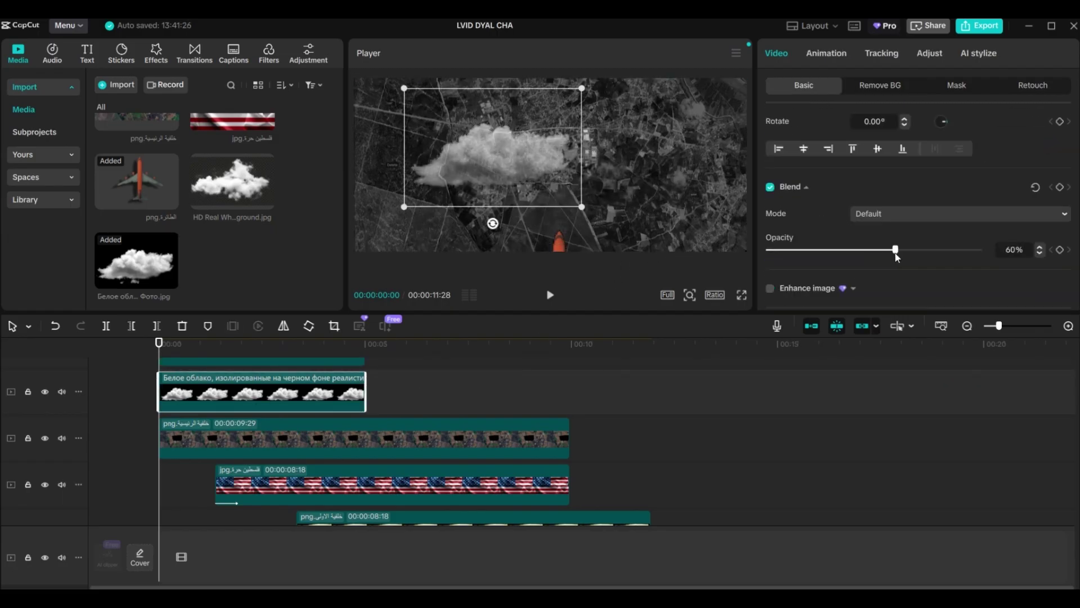
- Extend the cloud clip to 00:00:11:28 and keyframe its transform at the start with the cloud at X -1100, Y 0
left_click_drag(496, 157, 444, 166)
left_click_drag(365, 392, 651, 392)
scroll(900, 225, "up", 3)
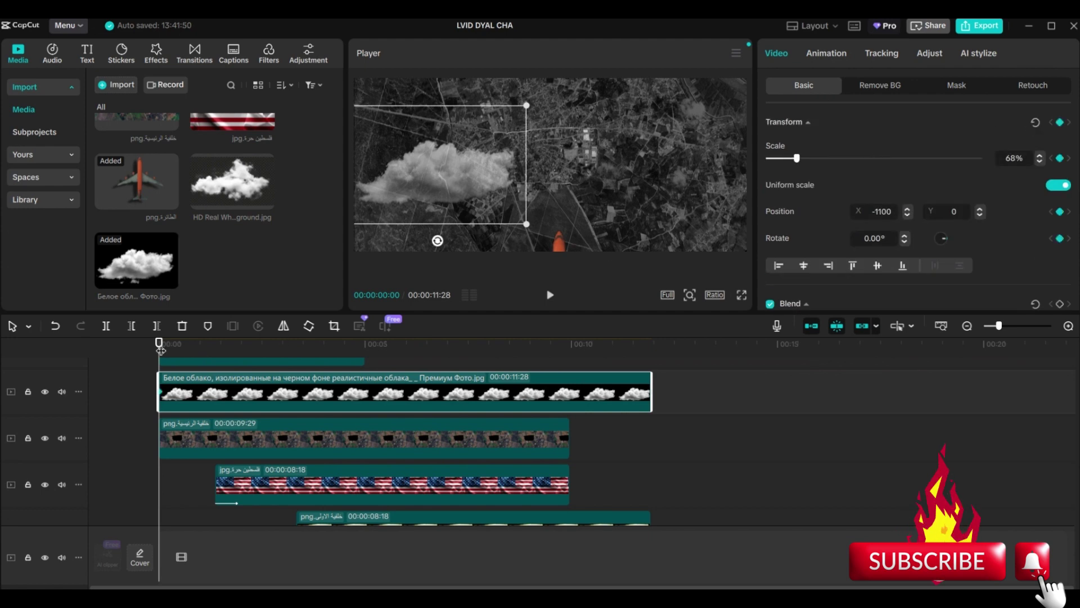
- Move the cloud across to the map's right side at about 5 s to animate its drift, and return to the timeline start
left_click_drag(159, 343, 365, 343)
left_click_drag(484, 169, 707, 177)
left_click(159, 343)
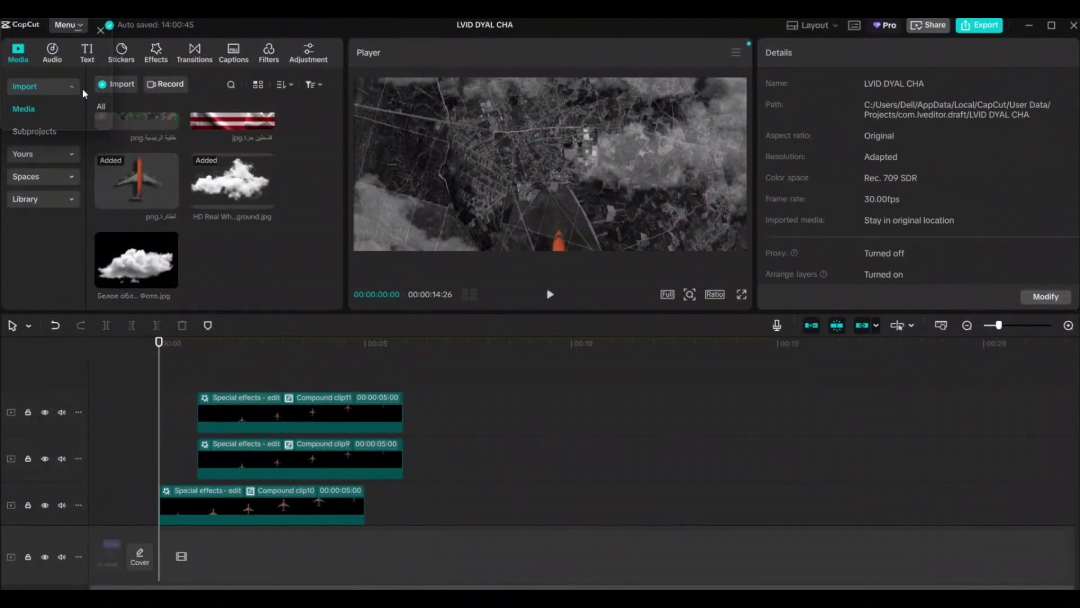
- Add the Play Pendulum effect from the start to about 7.5 s, with strength 8, twist 11, speed 0 and sharpen 11
left_click(158, 54)
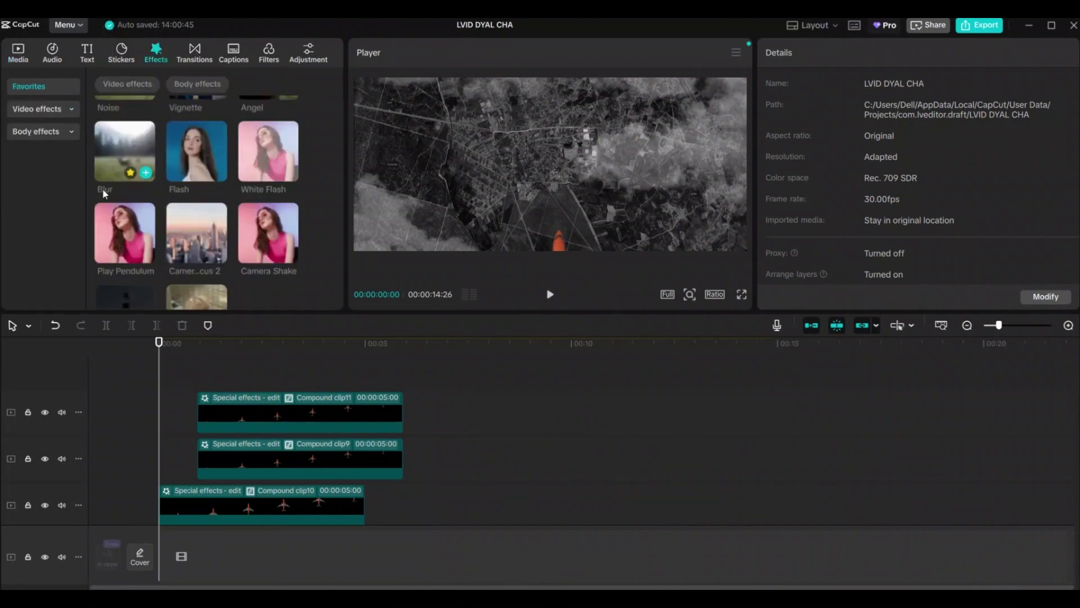
left_click_drag(117, 232, 160, 379)
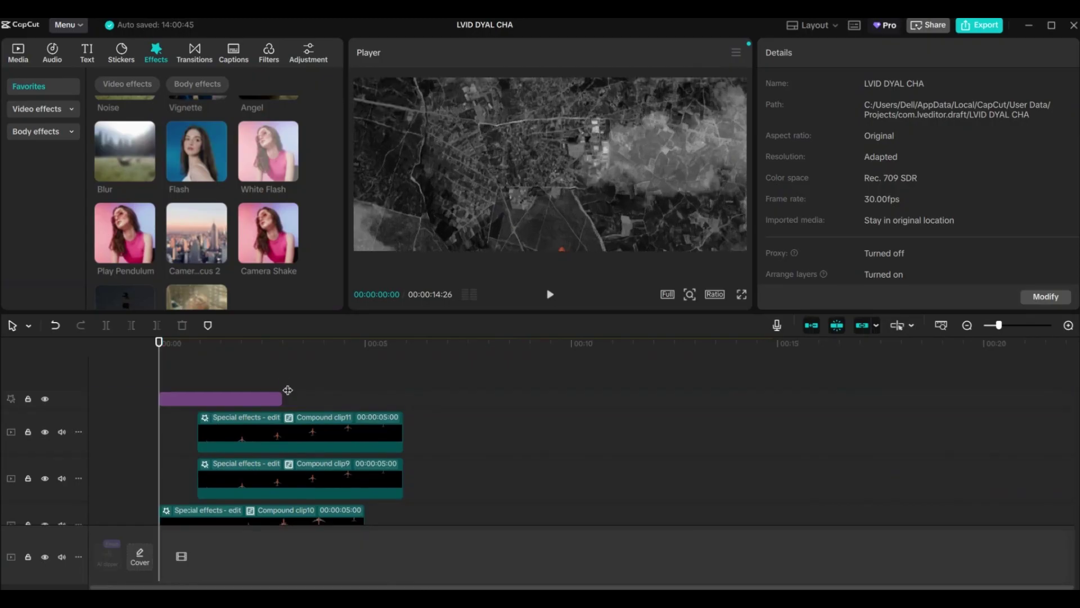
left_click(282, 401)
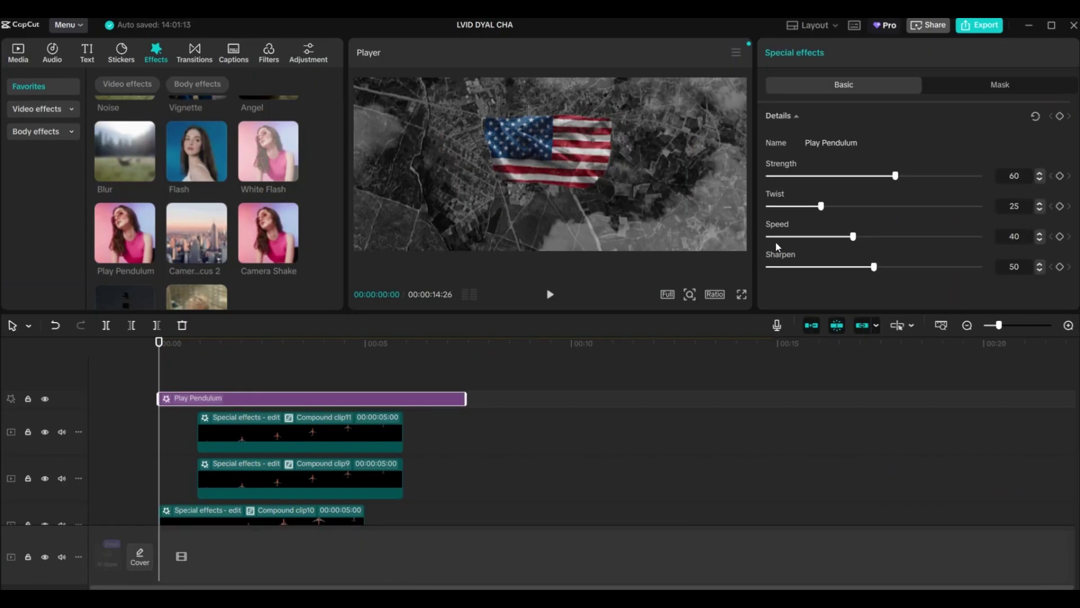
left_click_drag(785, 177, 781, 177)
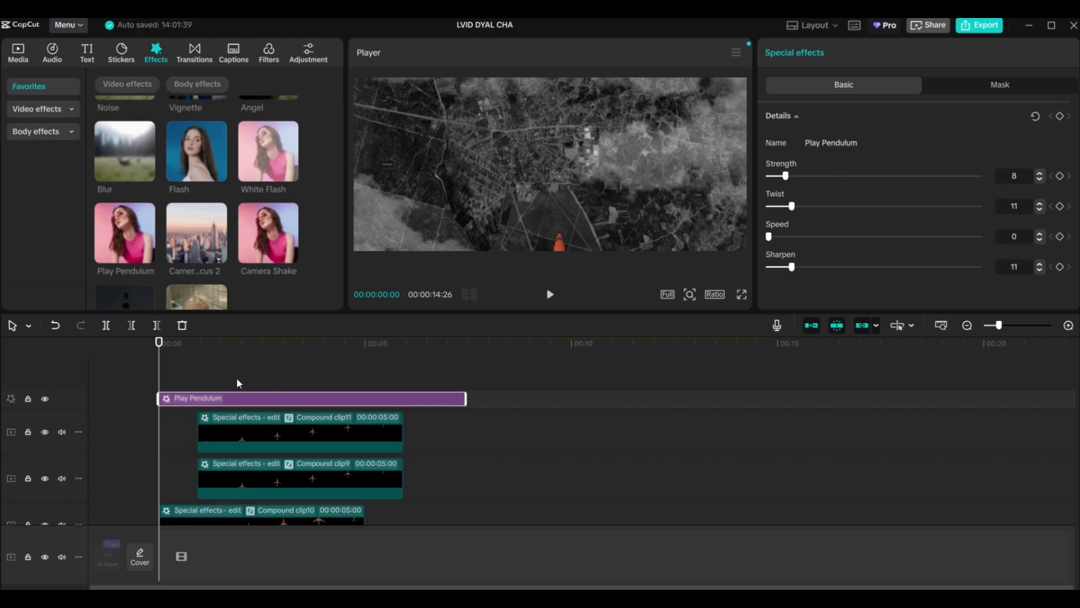
- Select all picture layers beneath the Play Pendulum effect and combine them into one compound clip
left_click_drag(525, 369, 231, 519)
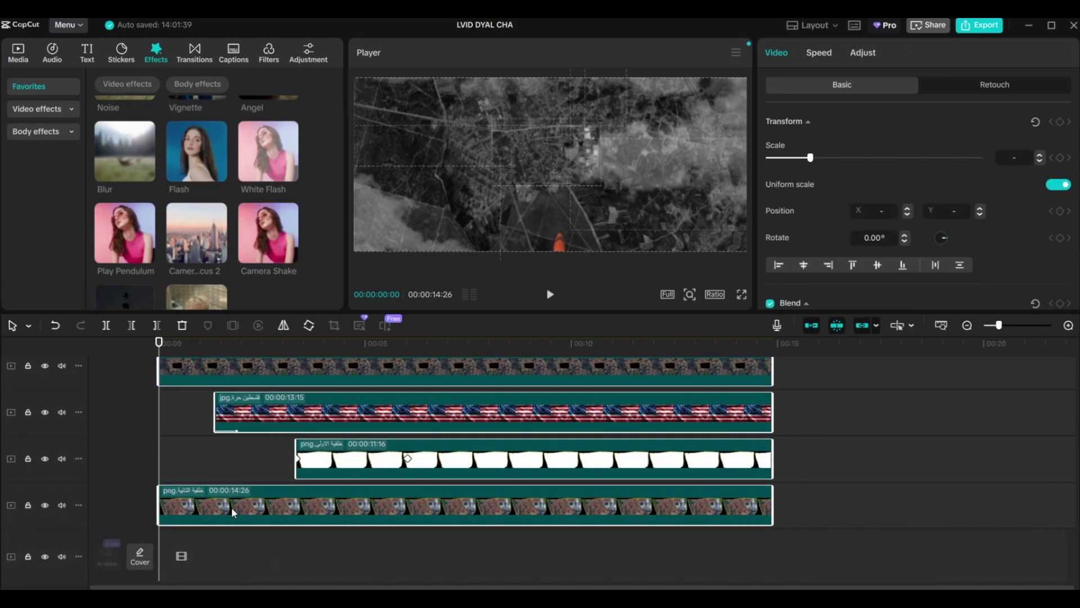
right_click(242, 506)
left_click(325, 404)
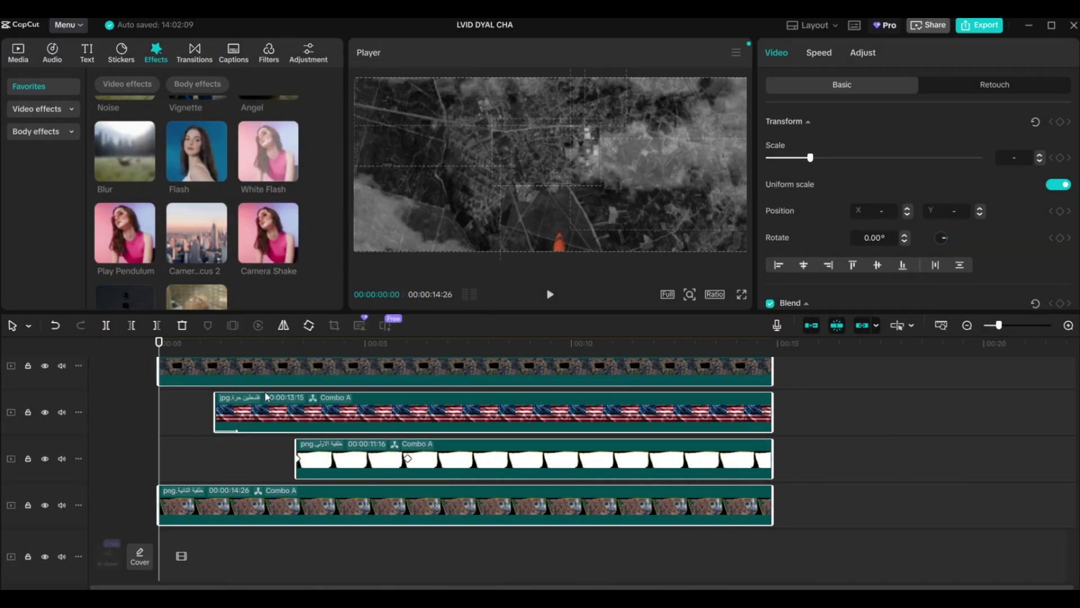
left_click(201, 433)
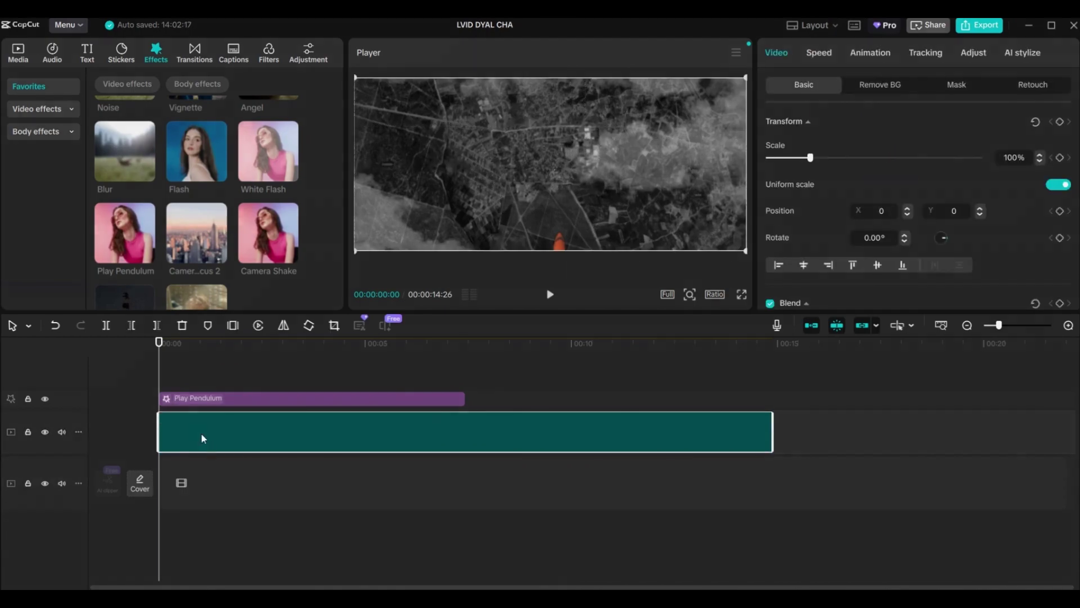